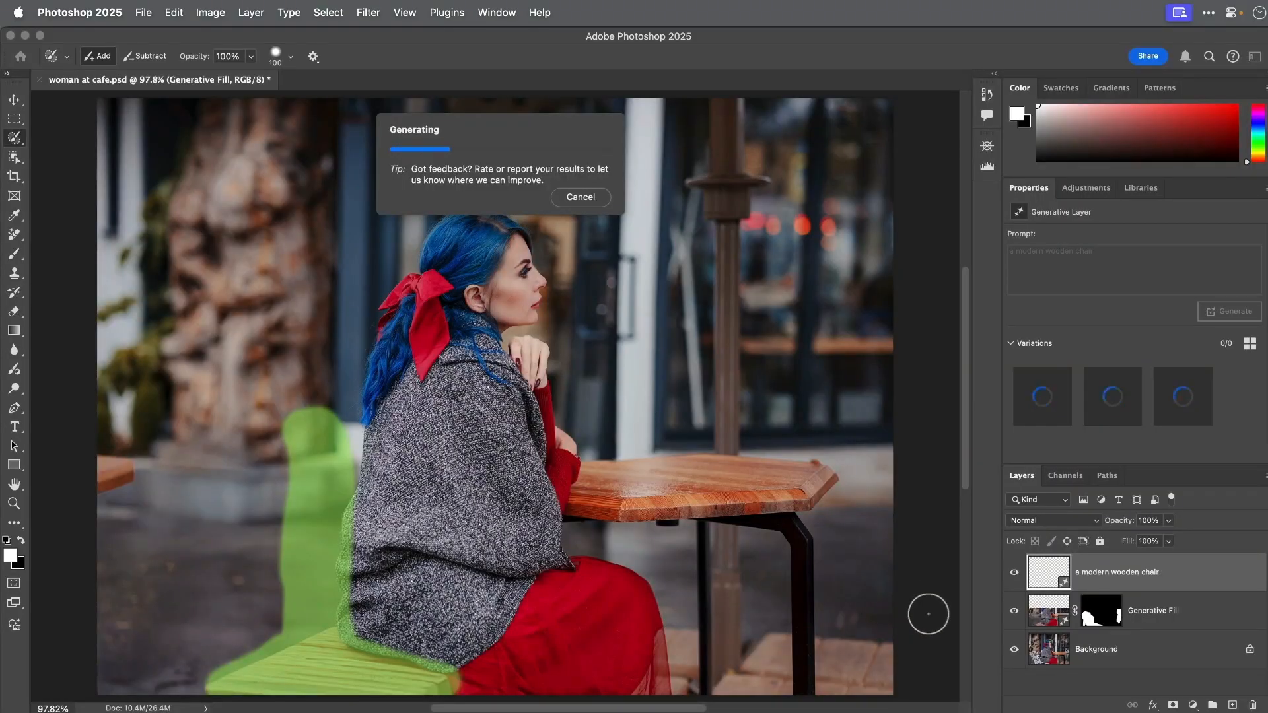
- Compare the second and third variations generated for the modern wooden chair
click(1105, 412)
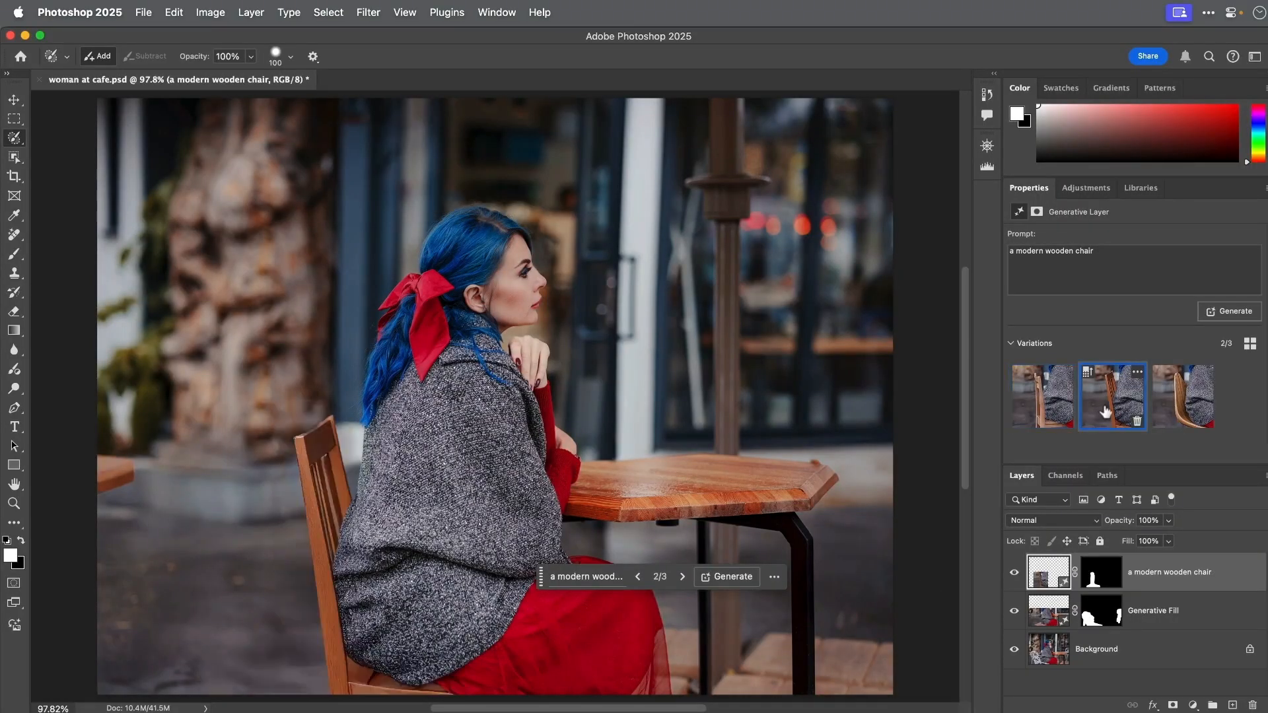
click(1165, 414)
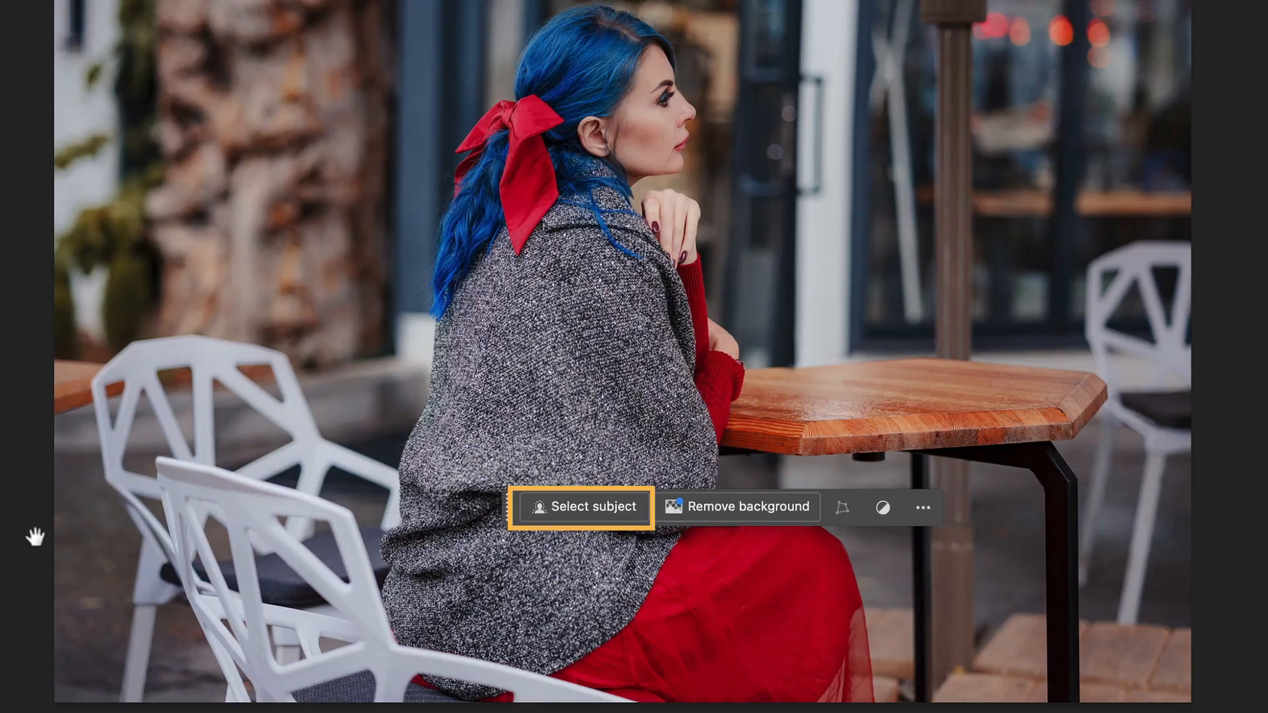
- Select the photo's subject automatically and activate the Selection Brush Tool
click(592, 509)
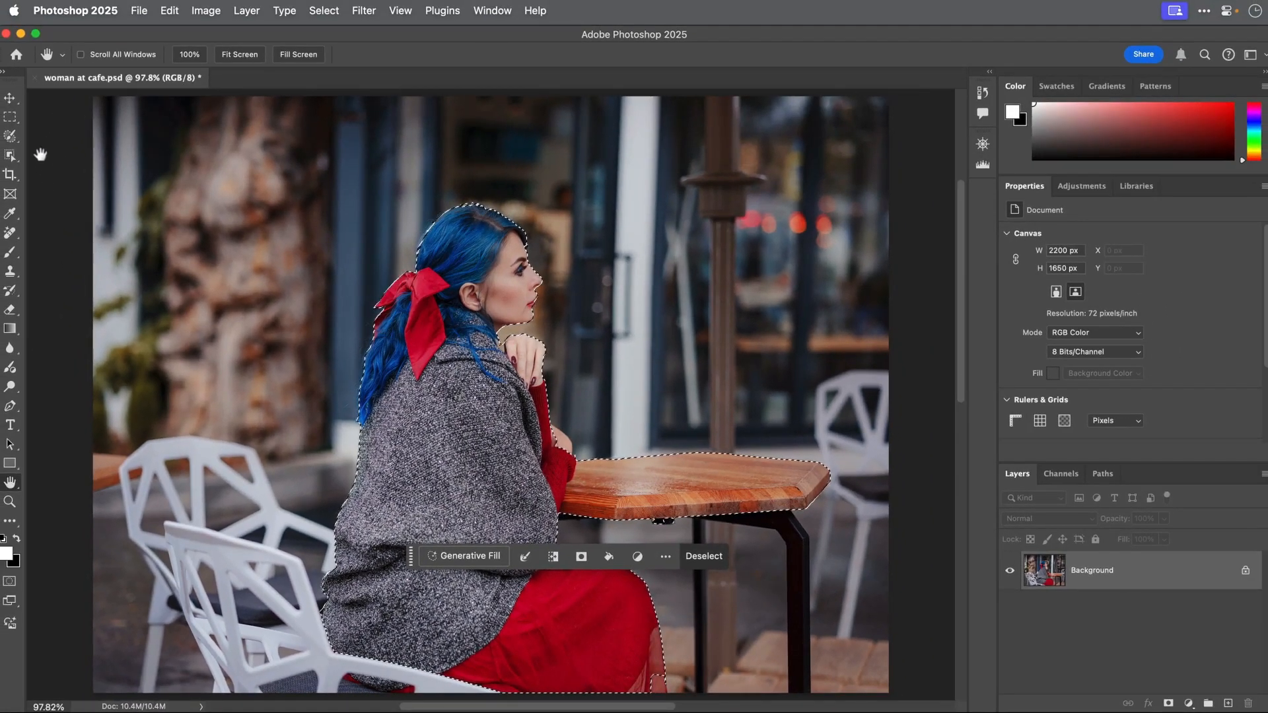
click(16, 139)
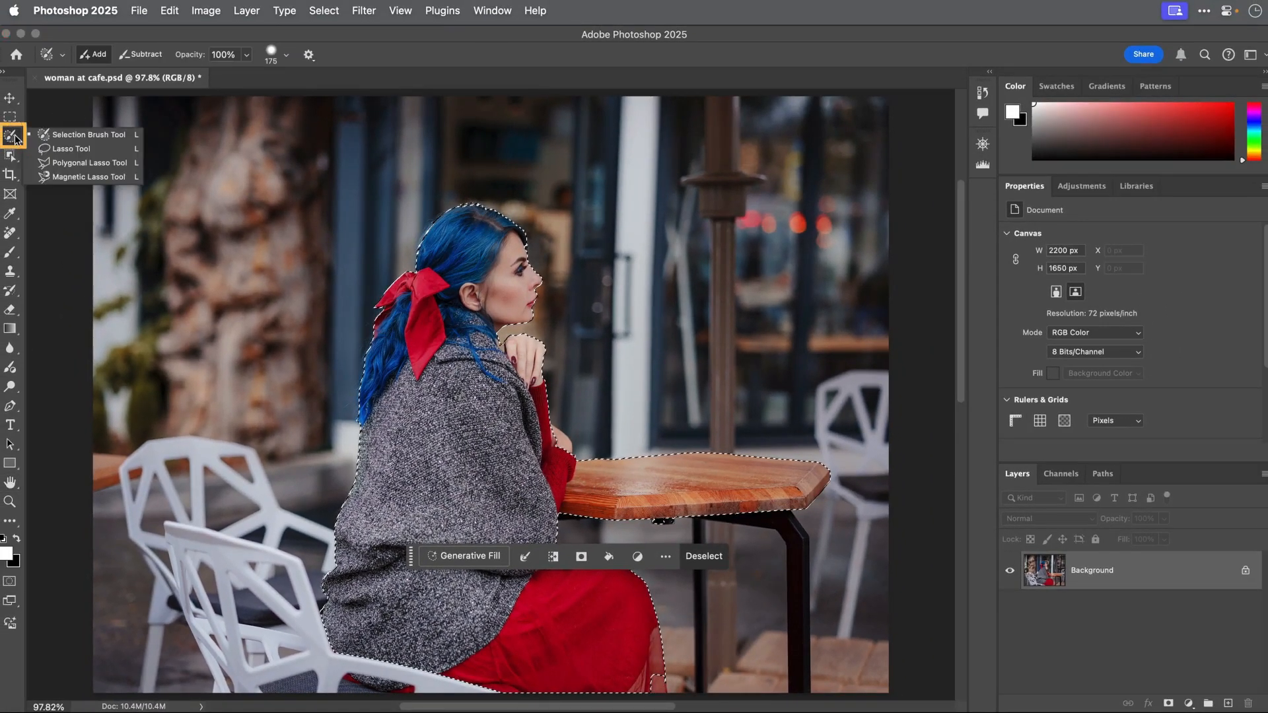
click(74, 135)
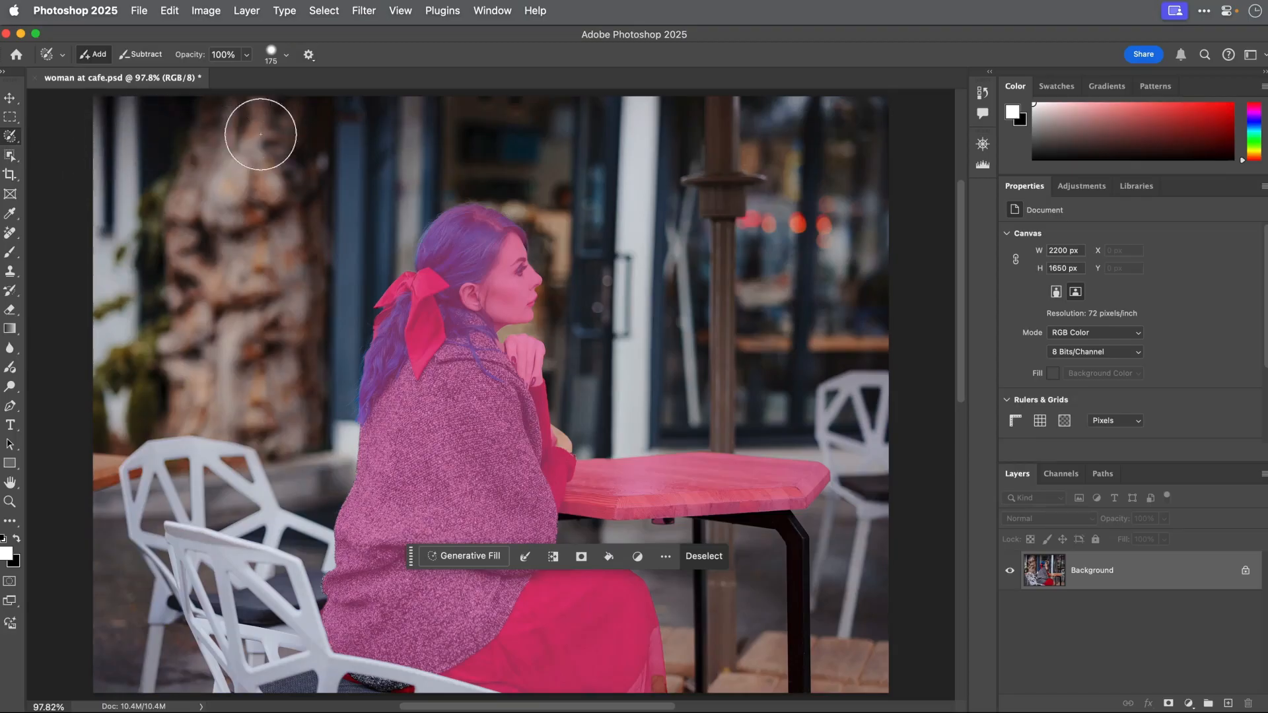
- Set the selection overlay color to Chartreuse
click(313, 58)
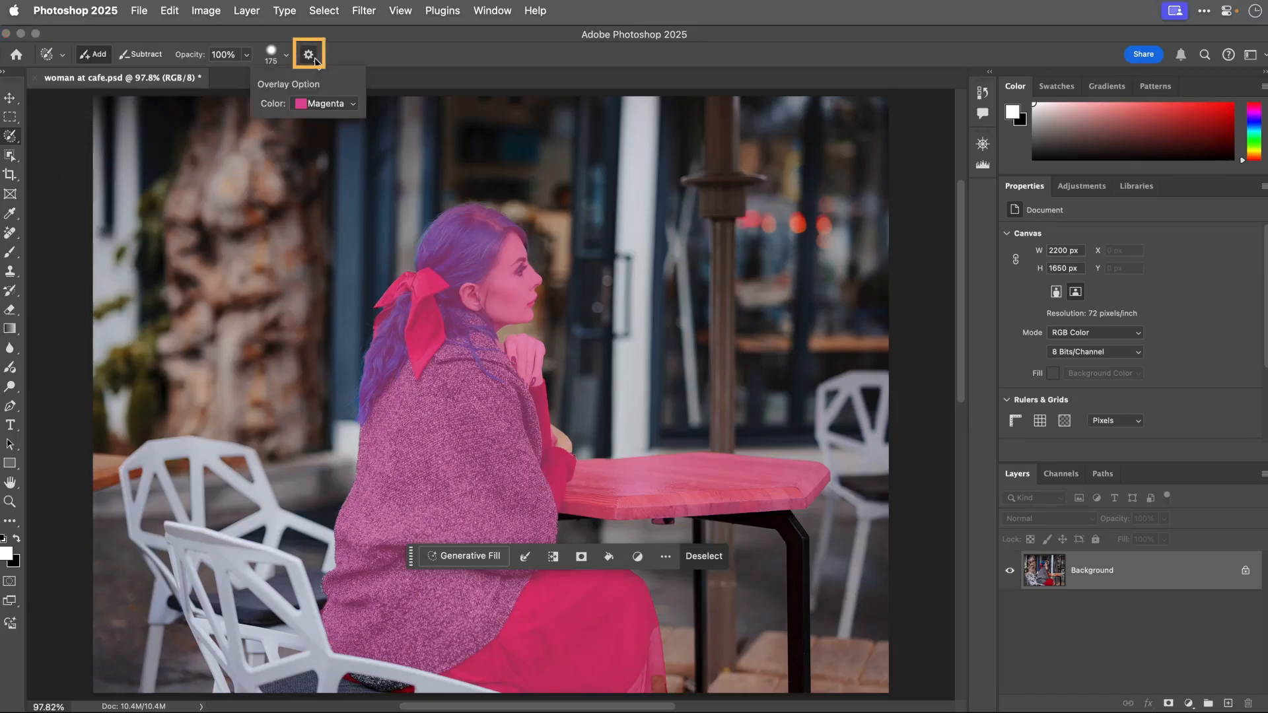
click(324, 104)
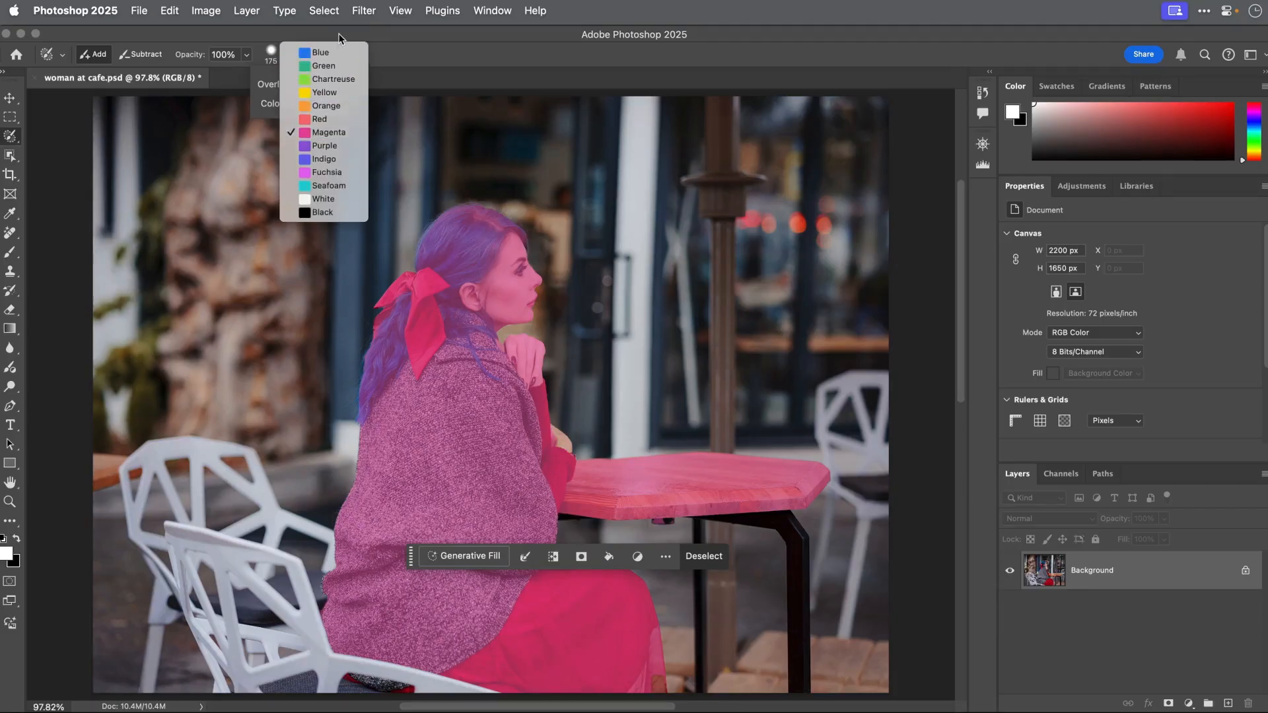
click(346, 80)
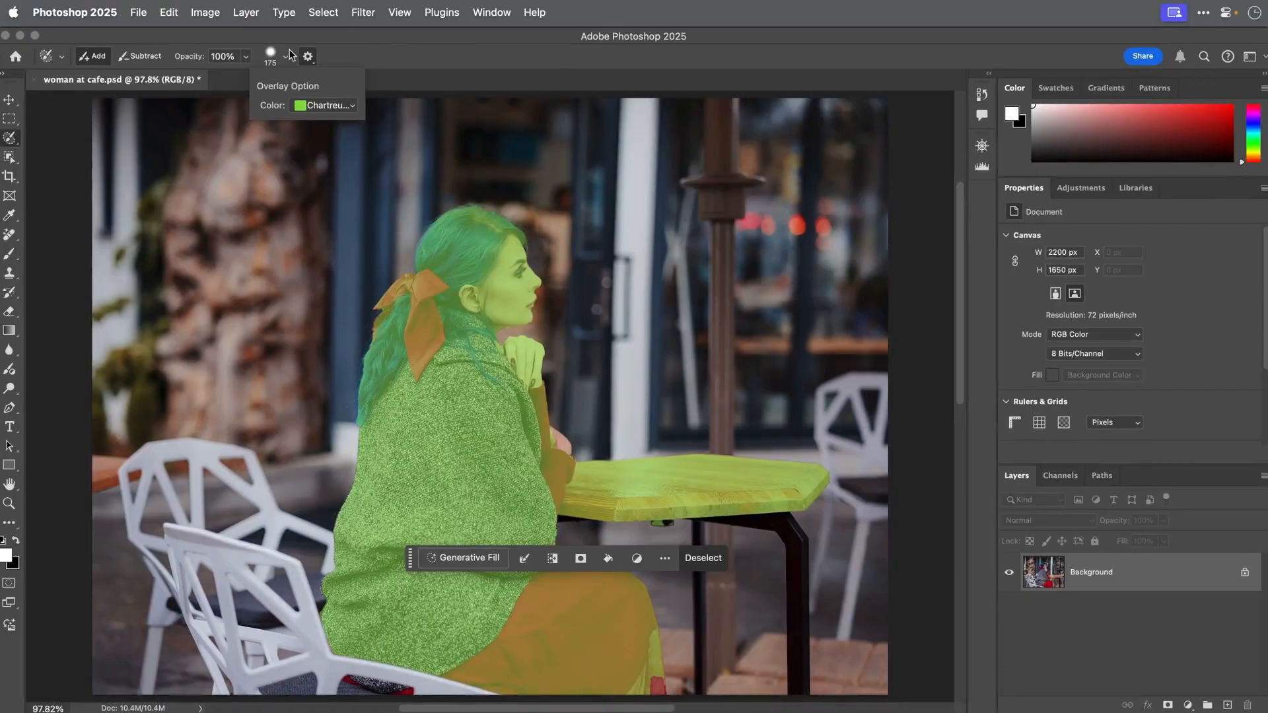
- Open the brush settings, enlarge the selection brush to 400 px, and shrink it to under 50 px
click(288, 56)
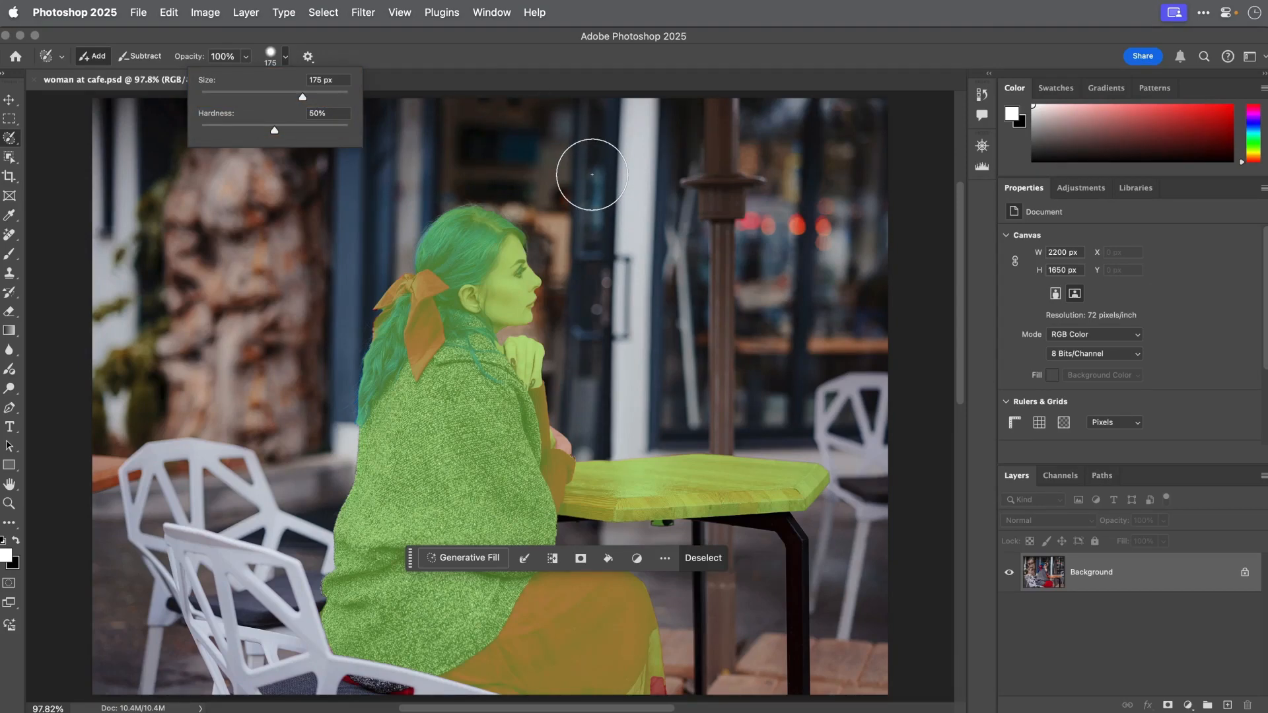
key(bracketright)
key(bracketright)
key(bracketright)
key(bracketright)
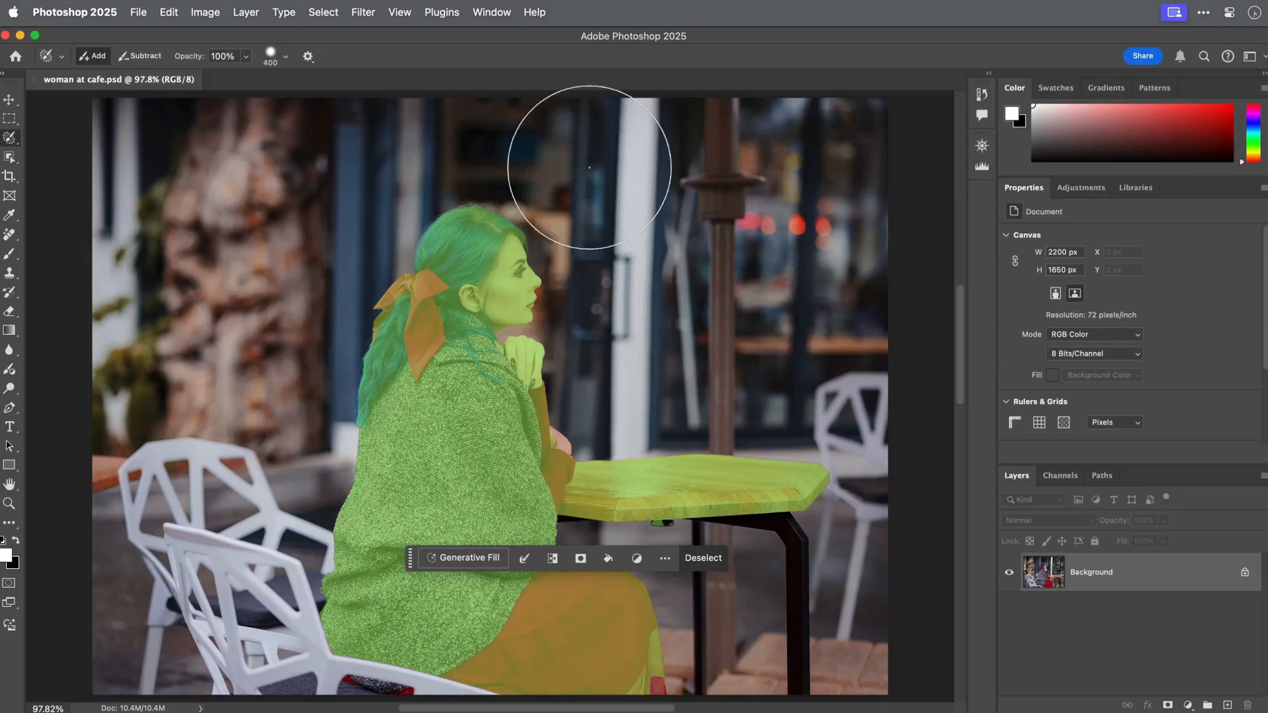
key(bracketleft)
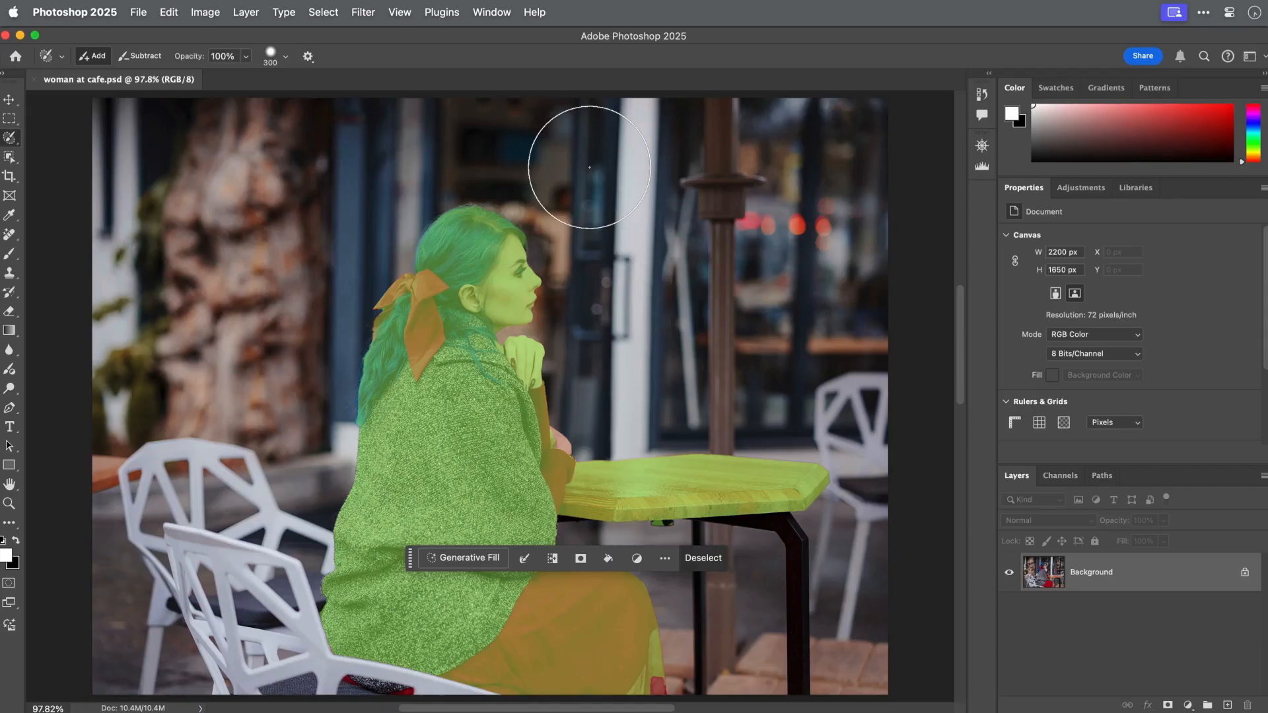
key(bracketleft)
key(bracketleft)
key(bracketleft)
key(bracketleft)
key(bracketleft)
key(bracketleft)
key(bracketleft)
key(bracketleft)
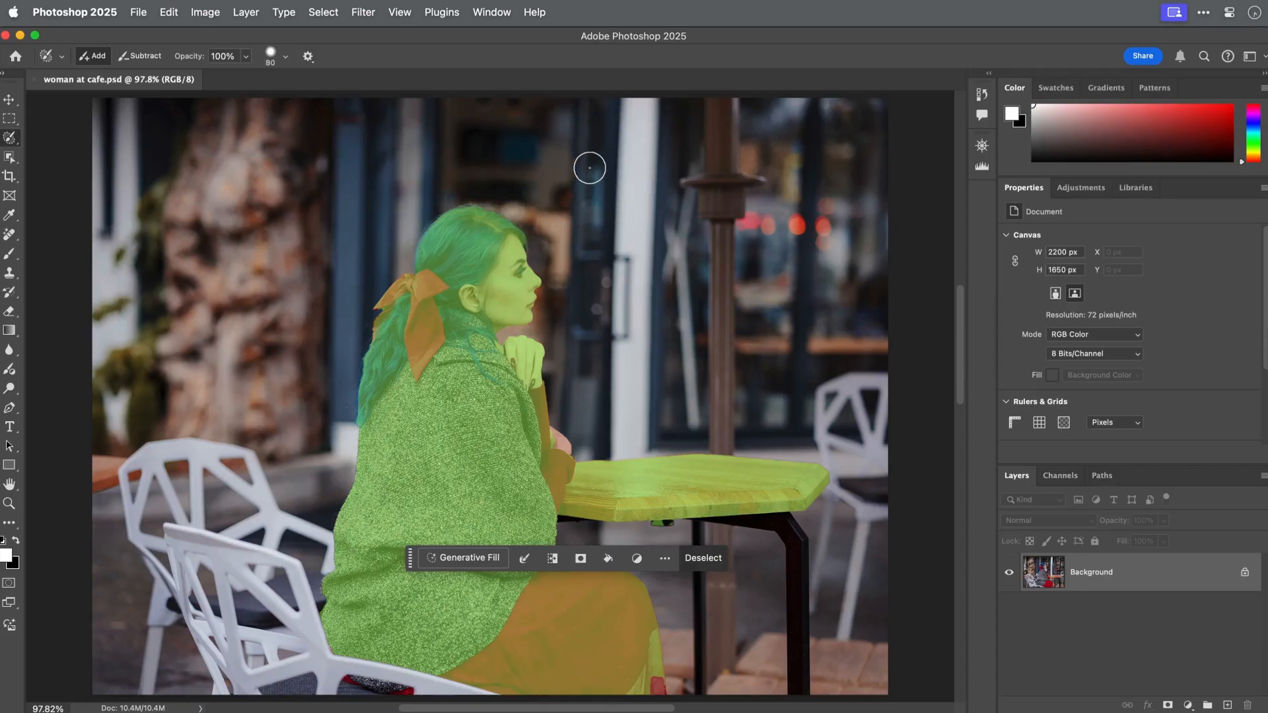
key(bracketleft)
key(bracketleft)
key(bracketleft)
key(bracketleft)
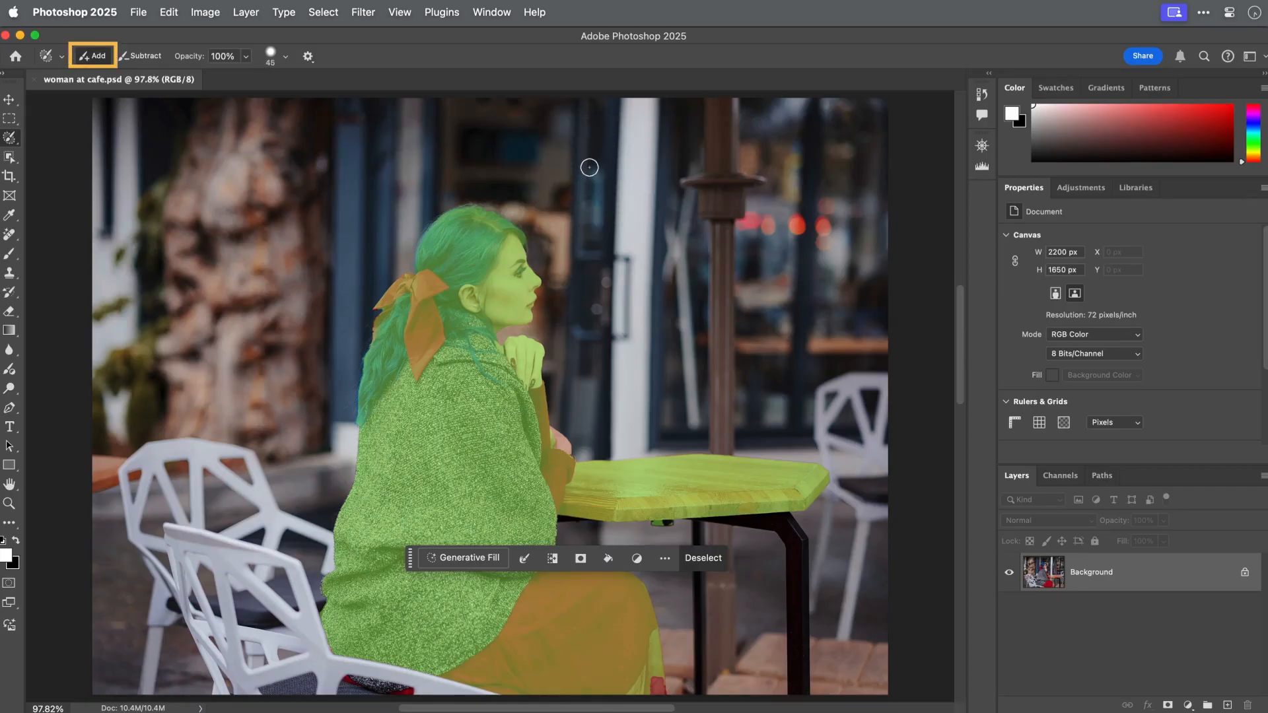
- Add the missed red patch at the skirt's lower edge and the woman's hand above the table to the selection
key(alt)
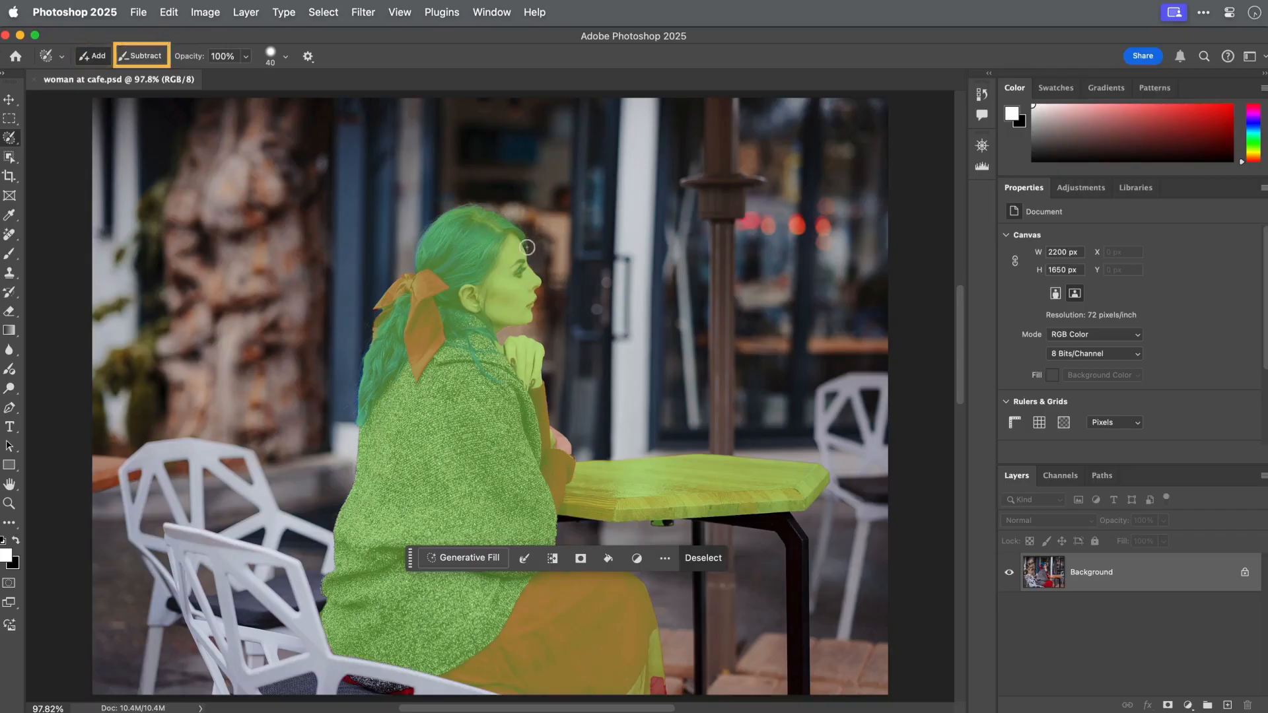
scroll(521, 248, up, 5)
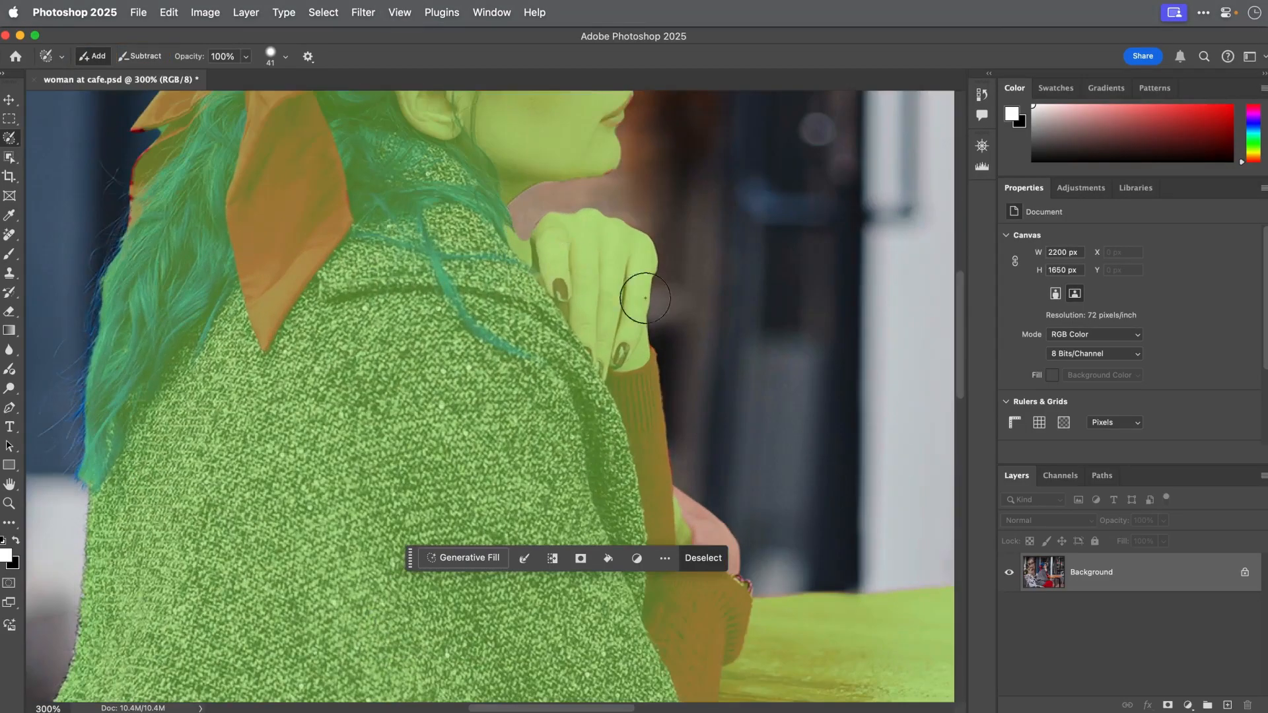
key(space)
drag(804, 469, 671, 125)
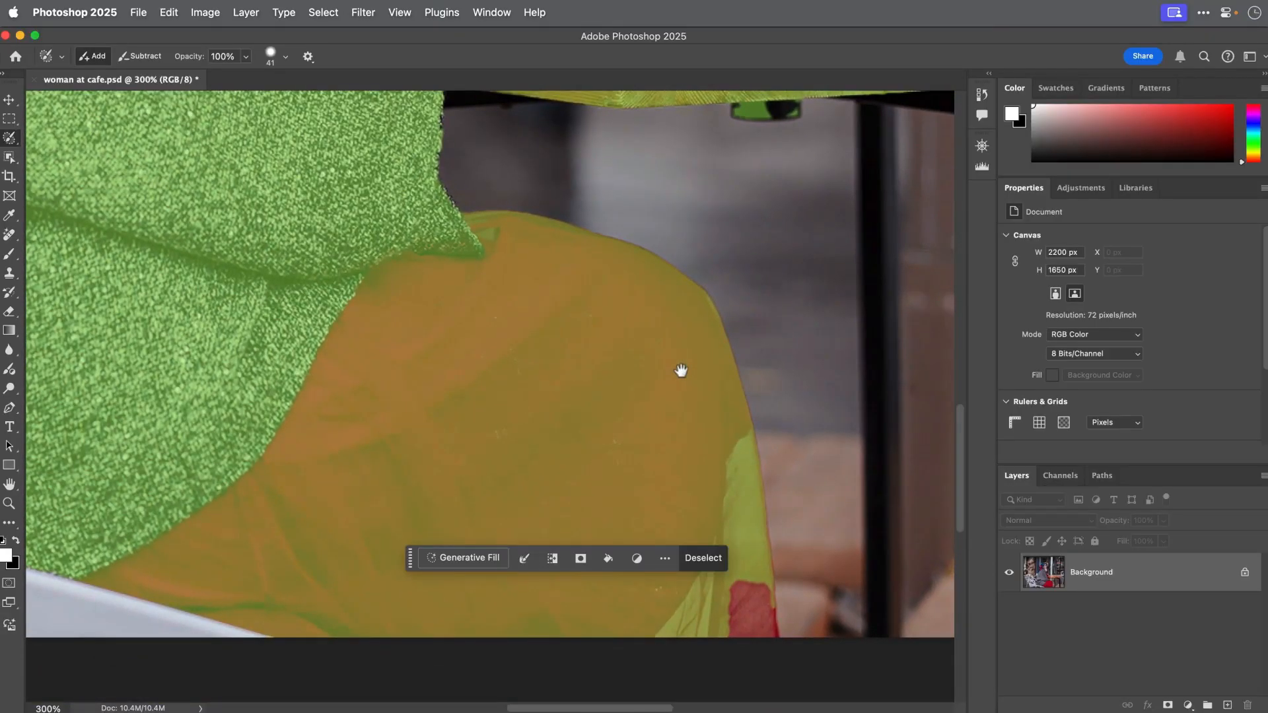
drag(681, 371, 532, 218)
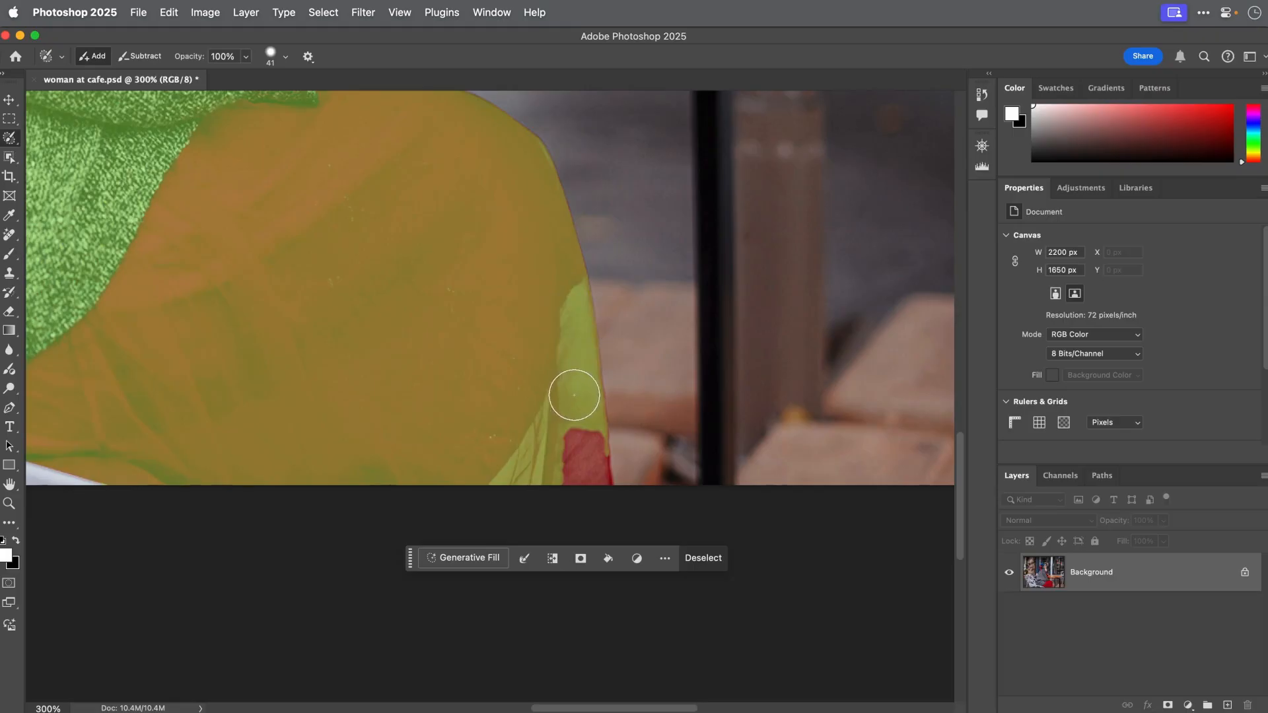
mouse_move(578, 402)
mouse_down()
mouse_move(583, 484)
mouse_move(579, 419)
mouse_move(581, 457)
mouse_up()
drag(597, 232, 674, 500)
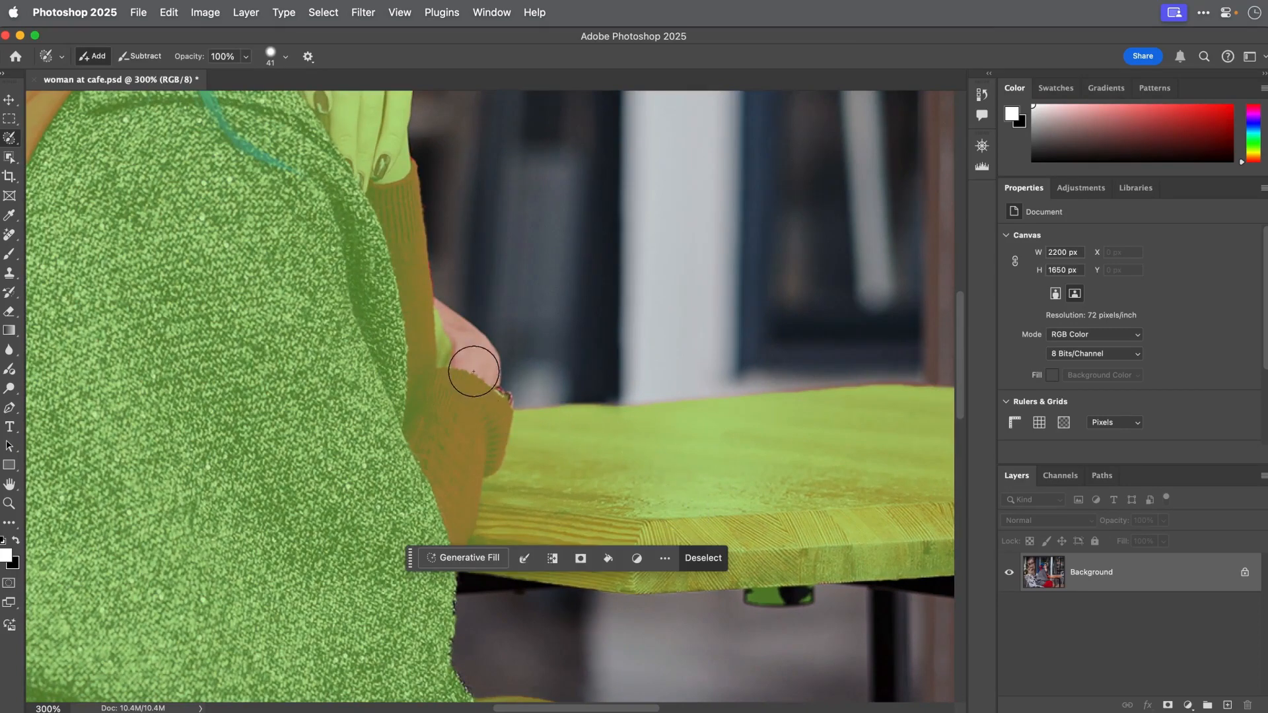
mouse_move(473, 376)
mouse_down()
mouse_move(426, 318)
mouse_move(473, 360)
mouse_up()
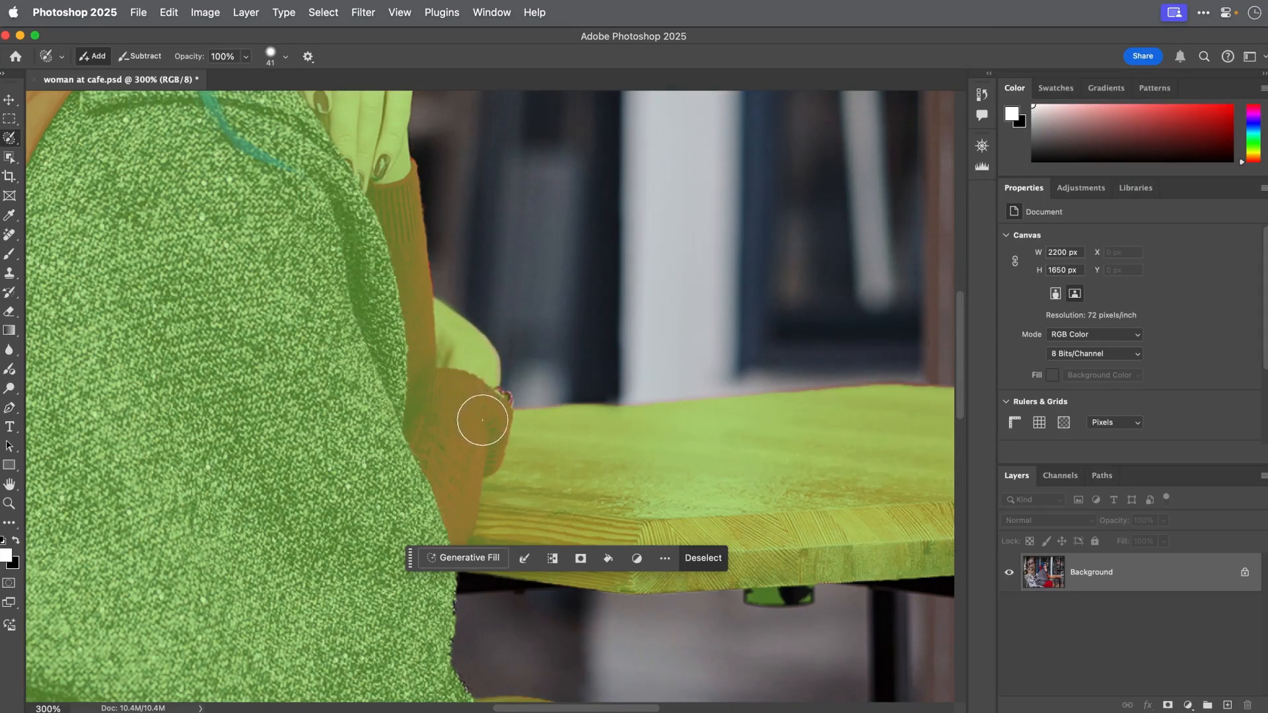
- Subtract the wooden table from the selection, using a 25 px brush along the sleeve edge, and switch to the Move tool
drag(481, 419, 383, 298)
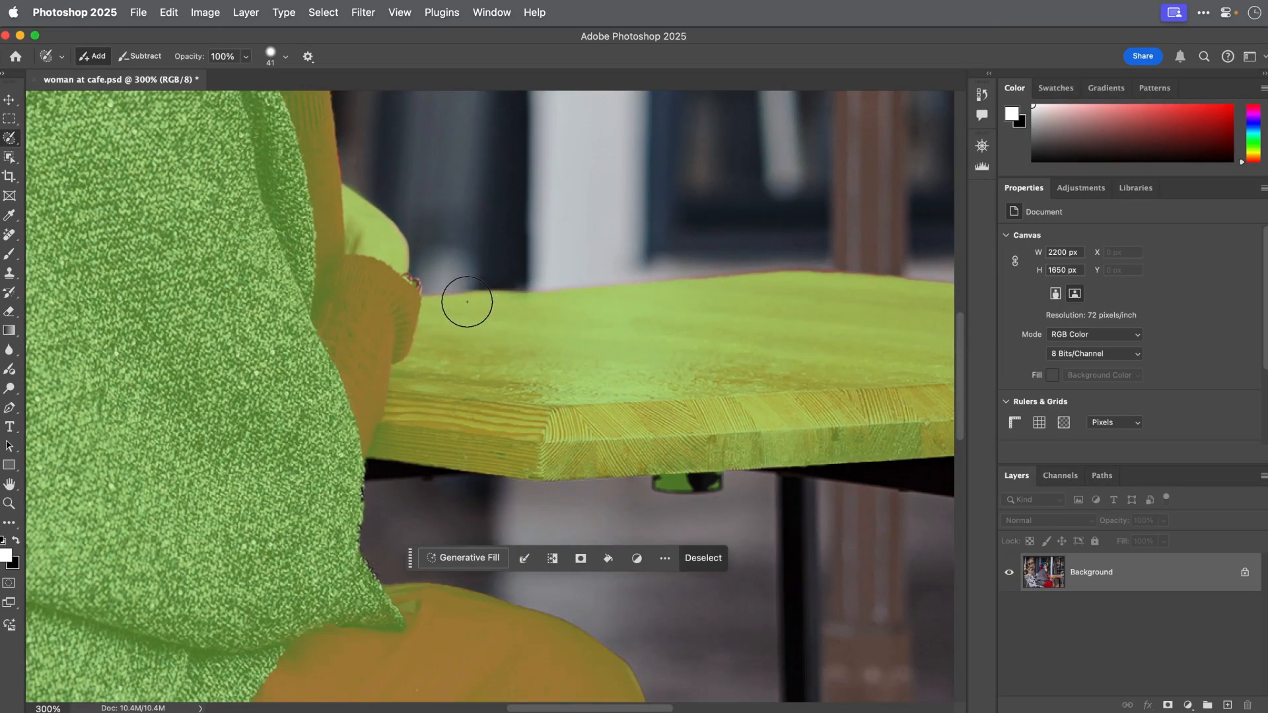
key(bracketleft)
key(alt)
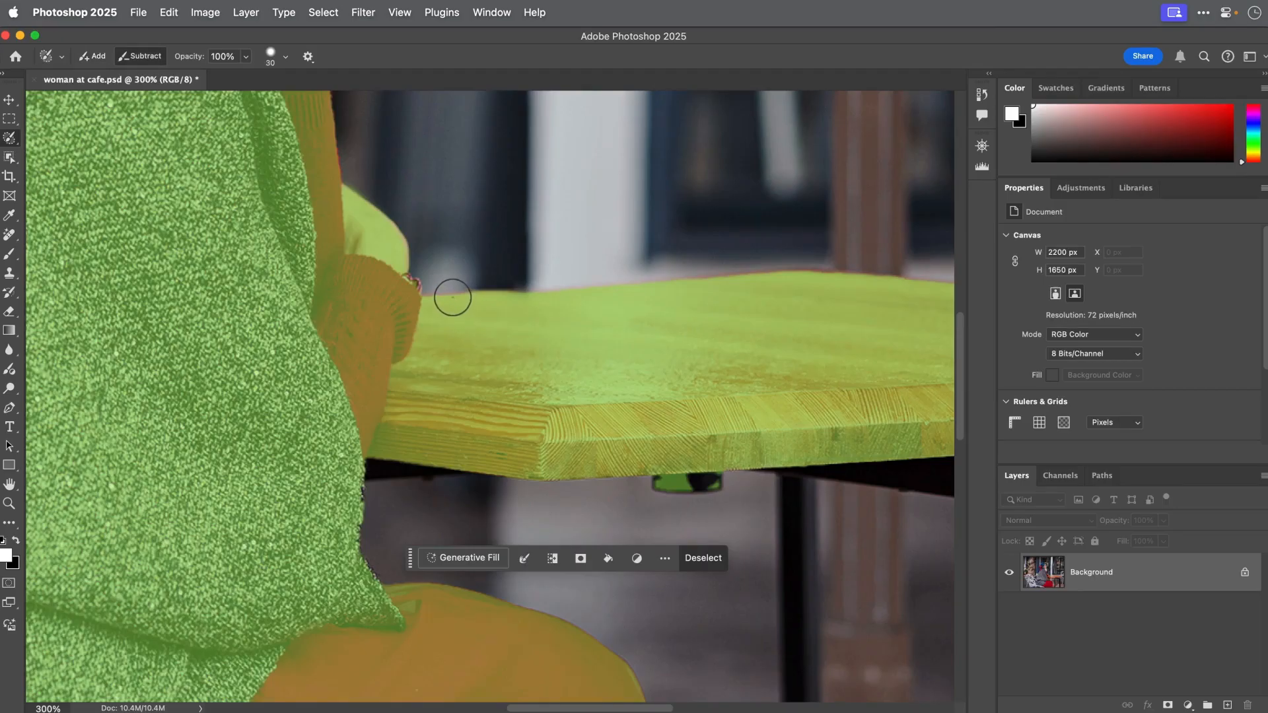
key(bracketleft)
drag(441, 298, 387, 456)
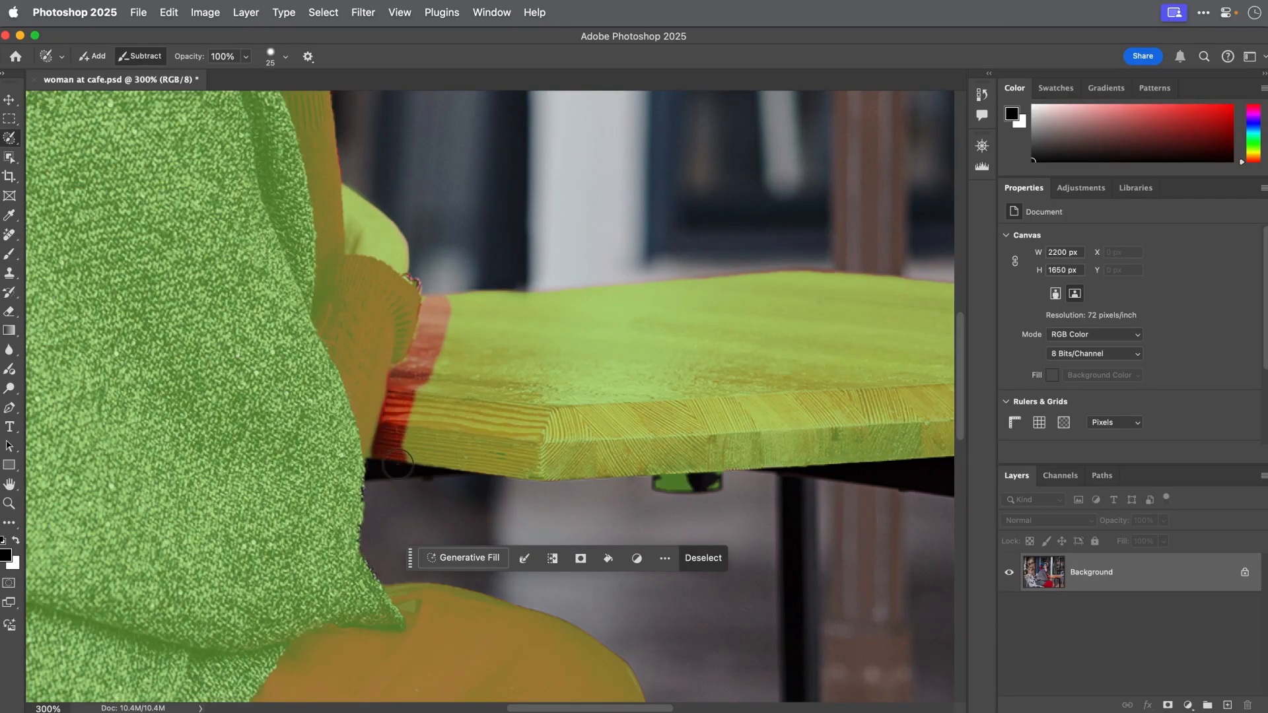
key(alt)
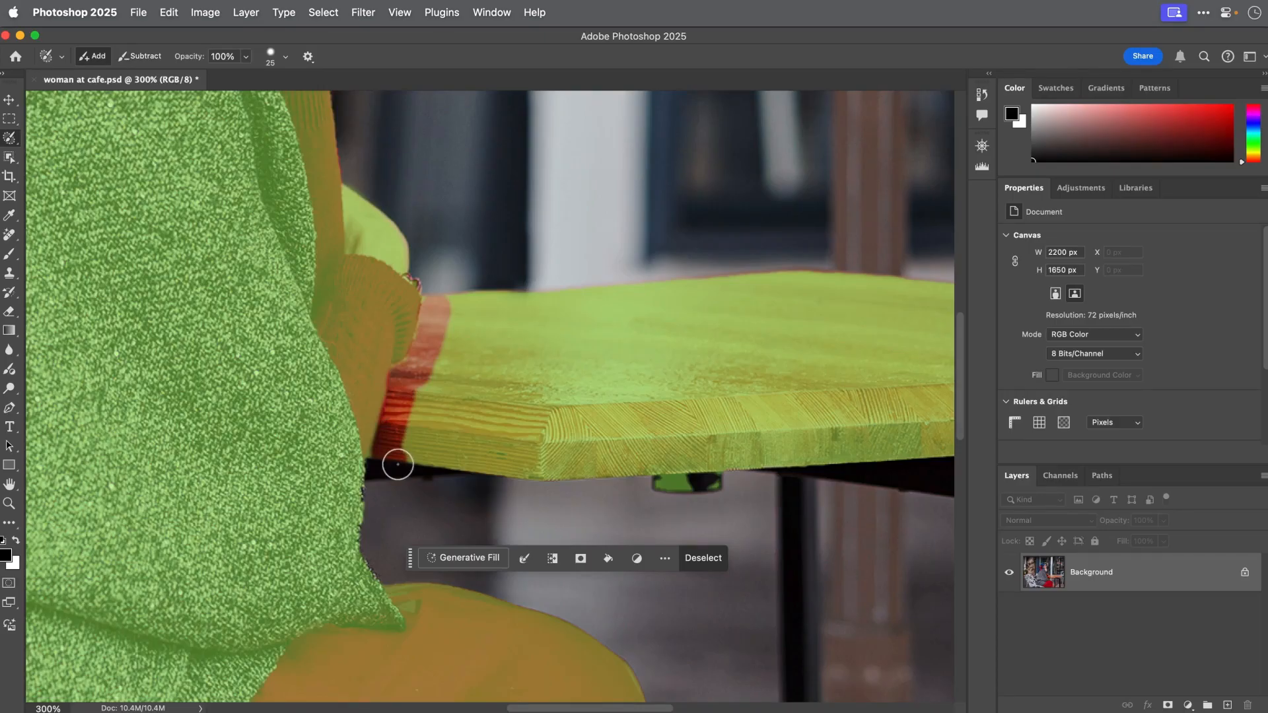
key(super+0)
key(alt)
mouse_move(603, 473)
mouse_down()
mouse_move(576, 519)
mouse_move(632, 441)
mouse_move(597, 530)
mouse_move(634, 472)
mouse_move(629, 494)
mouse_move(647, 500)
mouse_move(677, 454)
mouse_move(678, 529)
mouse_move(710, 465)
mouse_move(709, 506)
mouse_move(733, 463)
mouse_move(726, 531)
mouse_move(792, 436)
mouse_move(761, 502)
mouse_move(809, 462)
mouse_move(823, 492)
mouse_move(779, 516)
mouse_move(816, 485)
mouse_up()
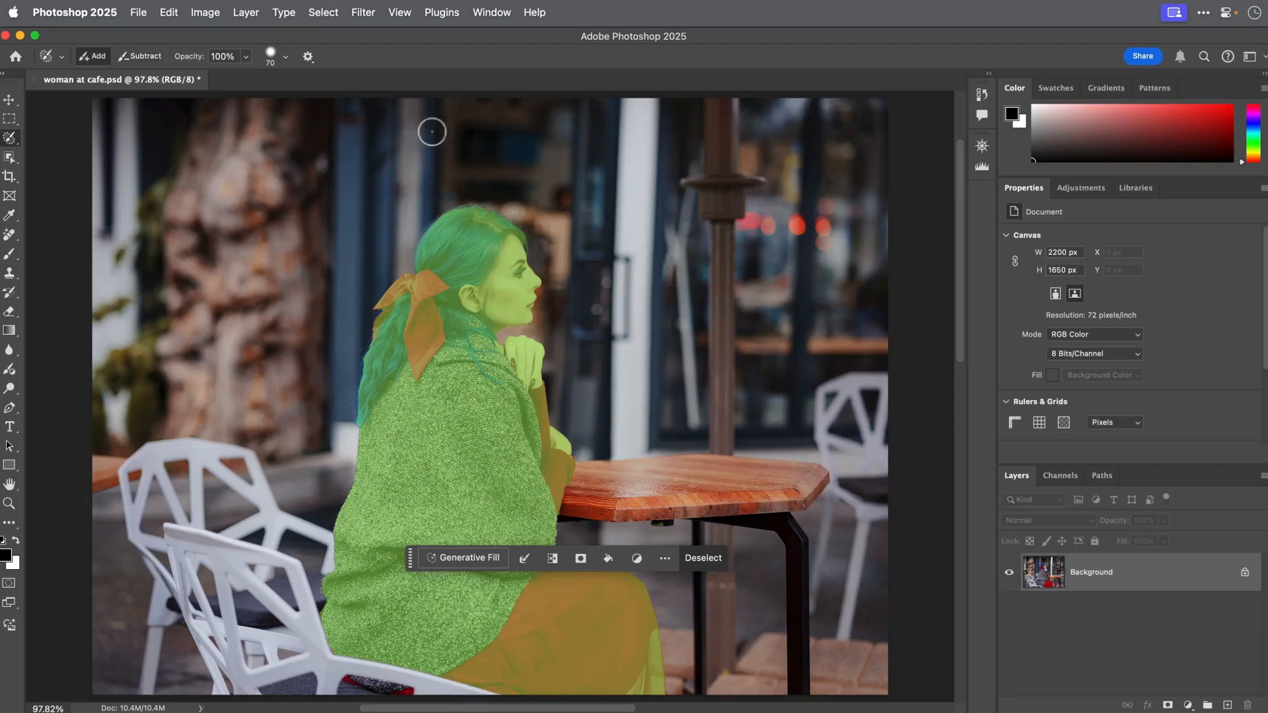
click(9, 99)
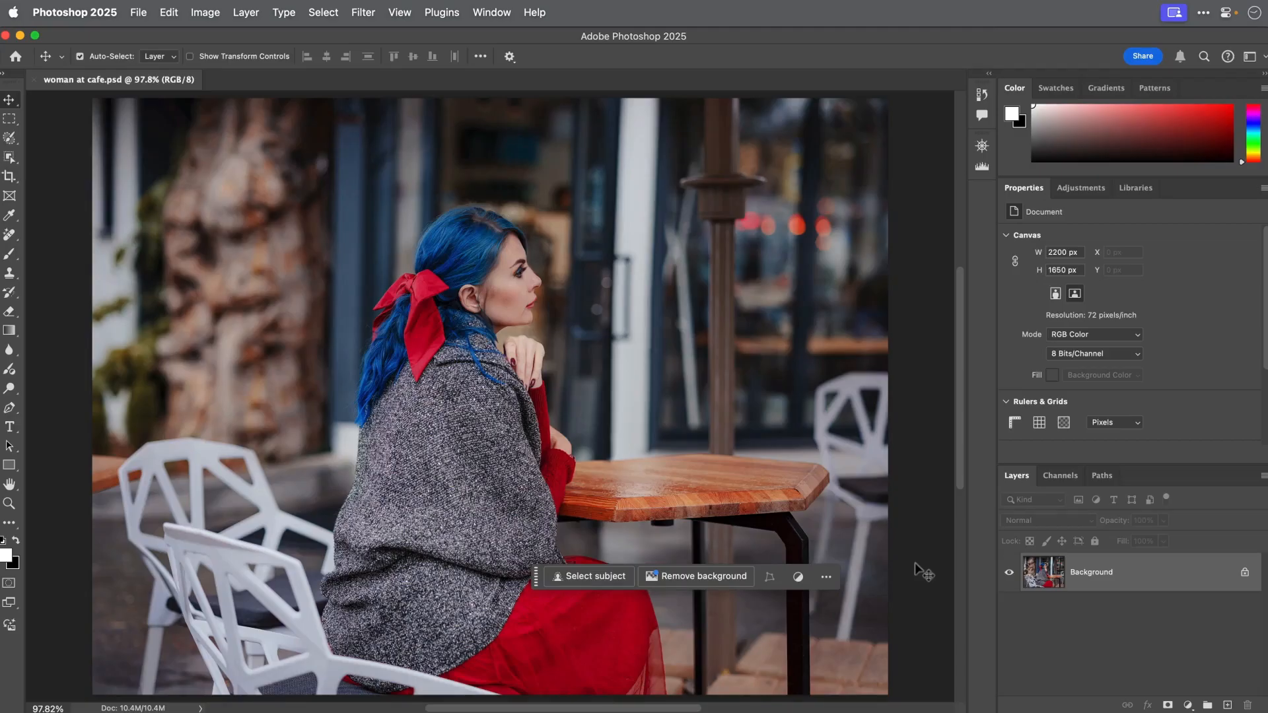
- Paint a new selection over all three white chairs with the Selection Brush at 60 px
key(w)
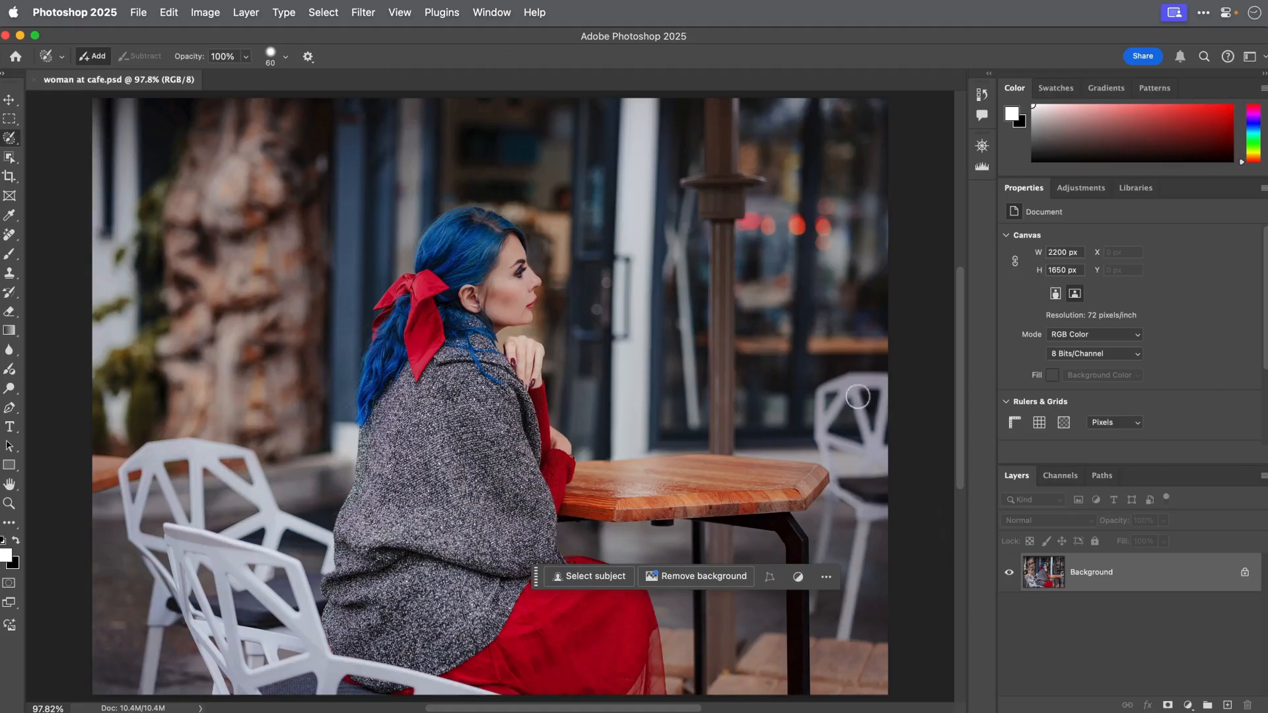
mouse_move(839, 388)
mouse_down()
mouse_move(822, 396)
mouse_move(818, 436)
mouse_move(840, 474)
mouse_move(812, 608)
mouse_move(833, 522)
mouse_move(858, 518)
mouse_move(842, 640)
mouse_move(865, 521)
mouse_move(885, 513)
mouse_up()
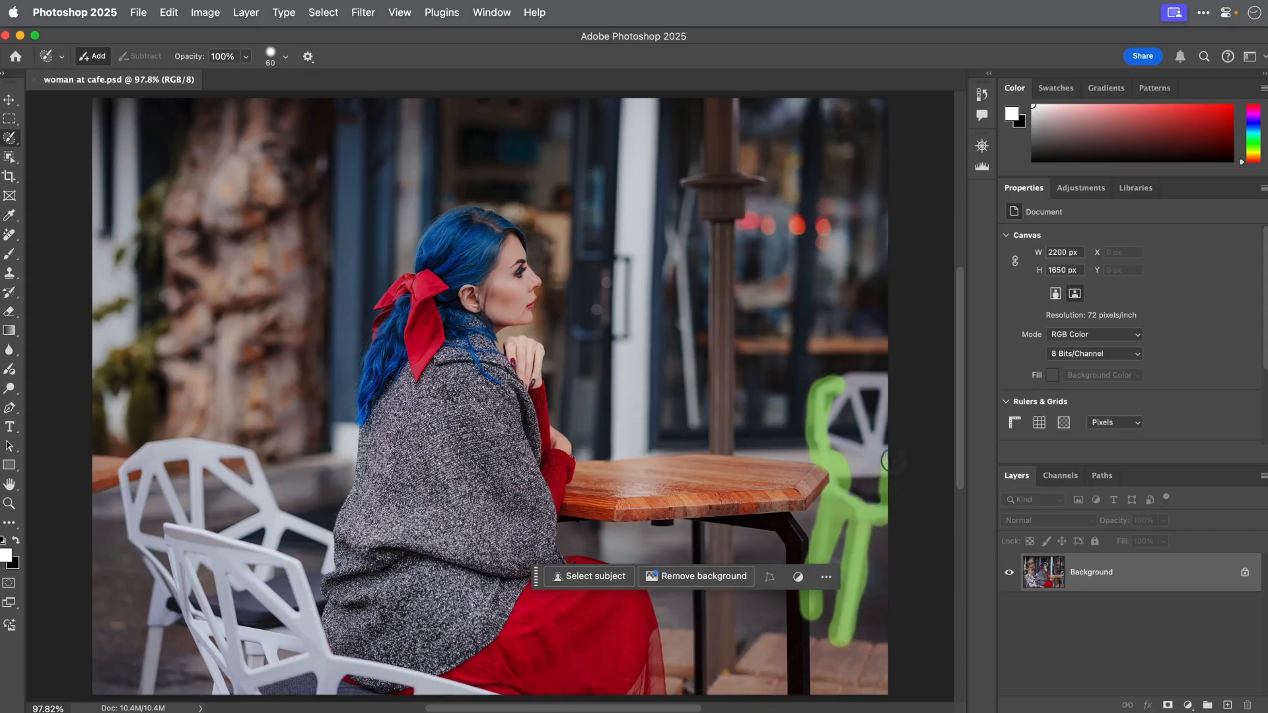
mouse_move(885, 460)
mouse_down()
mouse_move(891, 392)
mouse_move(844, 386)
mouse_up()
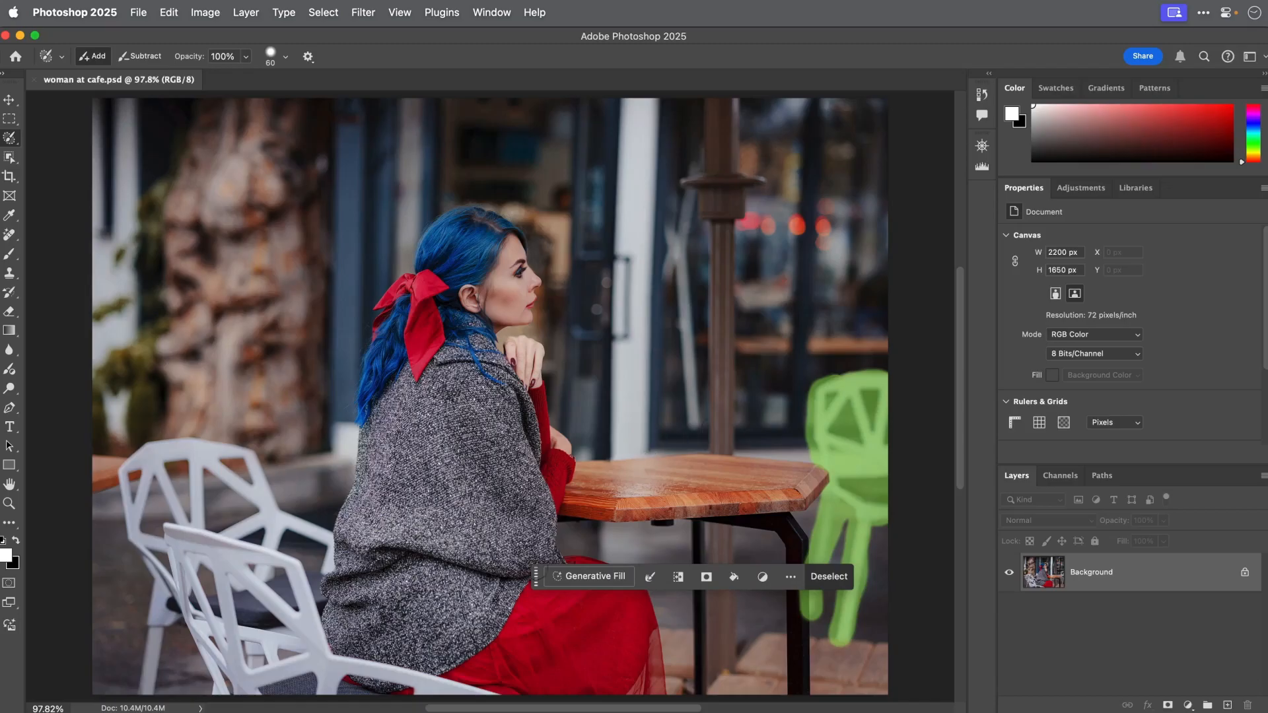
mouse_move(497, 696)
mouse_down()
mouse_move(251, 693)
mouse_move(213, 679)
mouse_move(180, 626)
mouse_move(157, 629)
mouse_up()
mouse_move(156, 659)
mouse_down()
mouse_move(145, 688)
mouse_move(154, 572)
mouse_move(126, 537)
mouse_move(119, 472)
mouse_move(182, 434)
mouse_move(245, 451)
mouse_move(272, 498)
mouse_move(328, 539)
mouse_move(318, 632)
mouse_move(334, 650)
mouse_move(468, 688)
mouse_up()
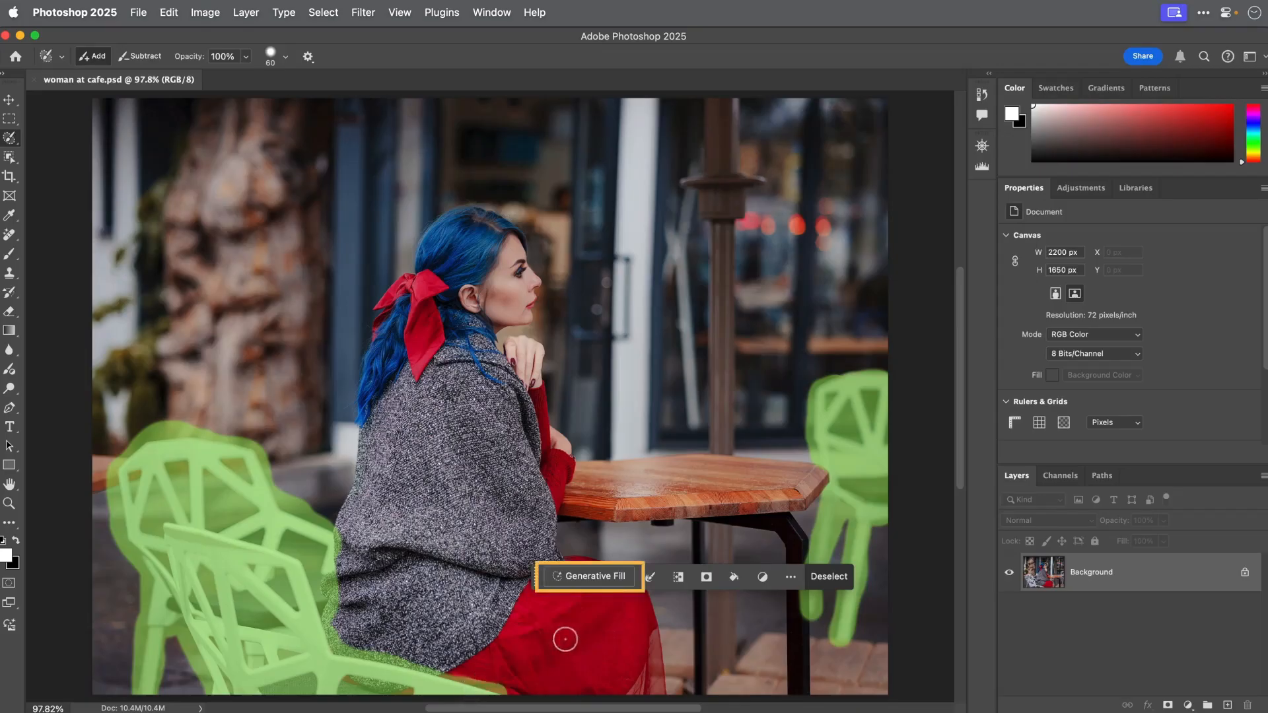
- Run Generative Fill on the selected chairs with an empty prompt, compare the three variations, and keep the first one
click(601, 577)
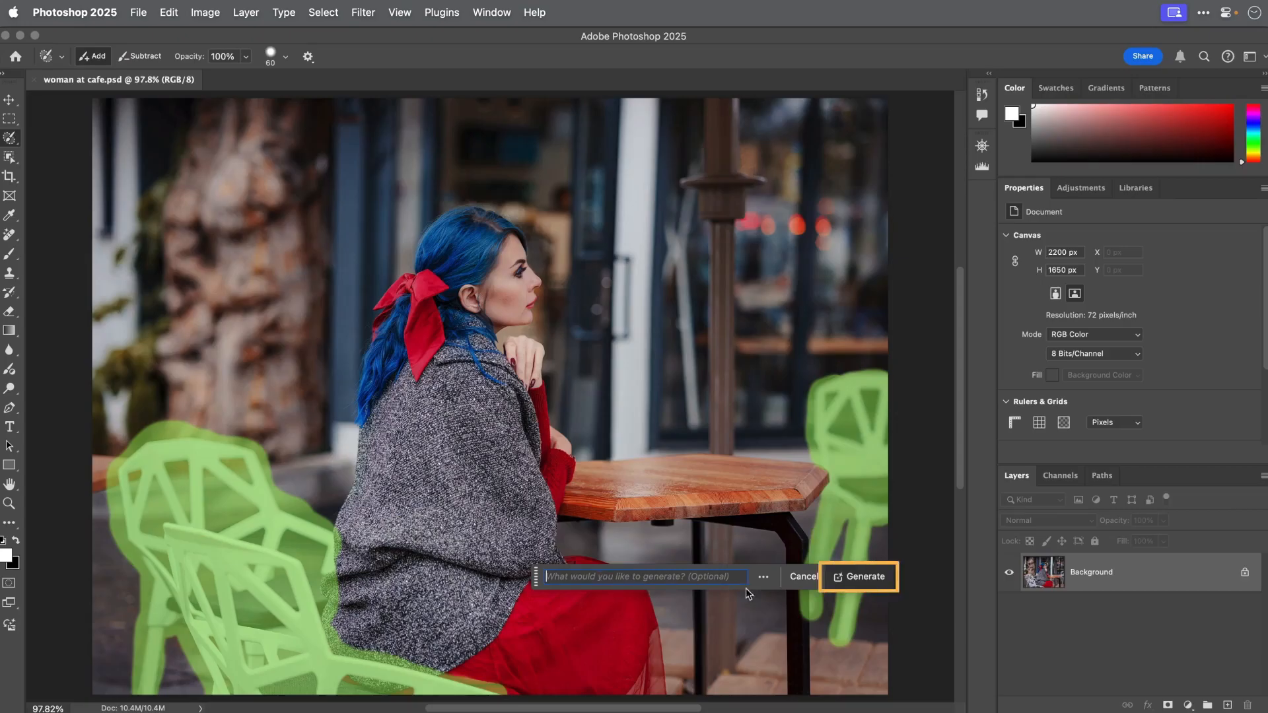
click(866, 583)
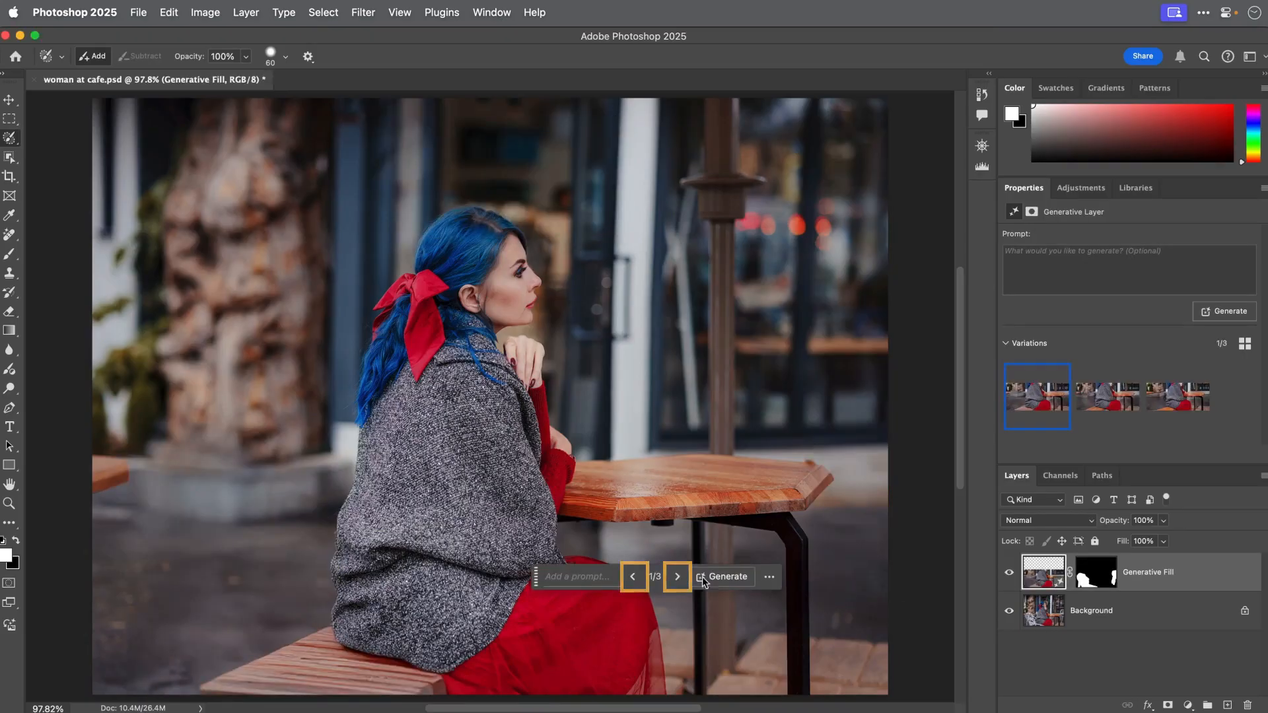
click(676, 578)
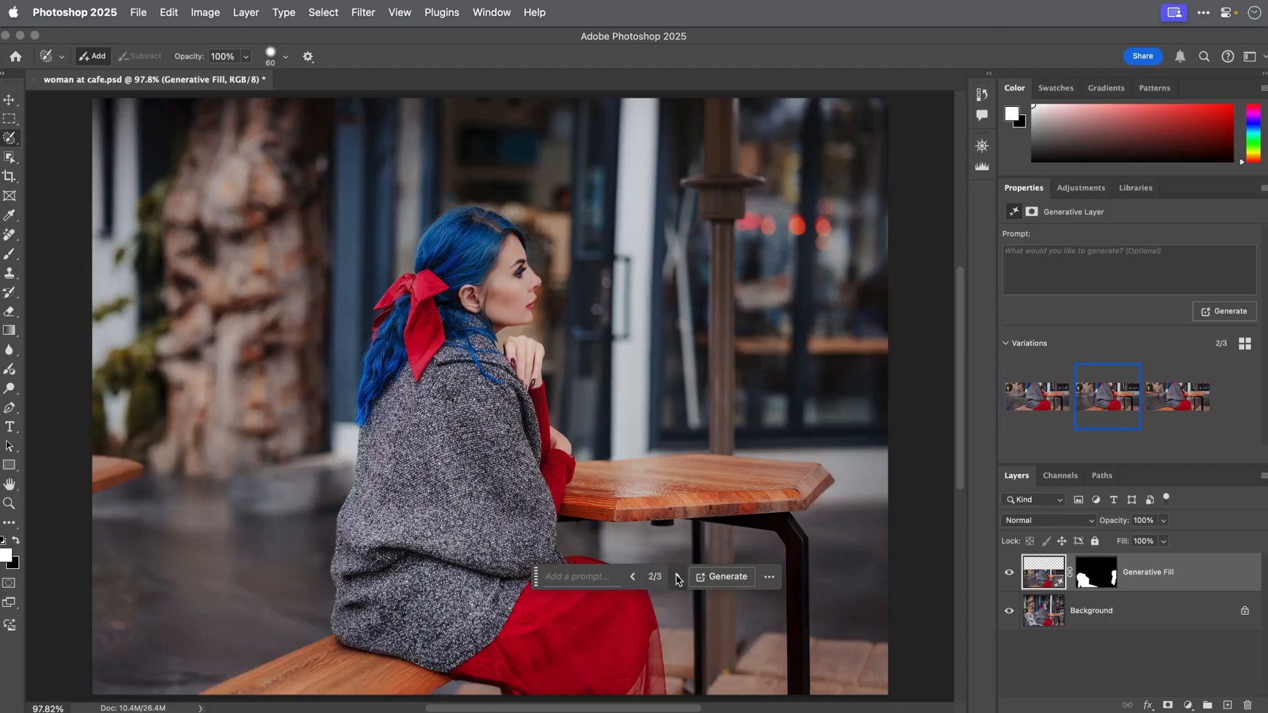
click(675, 578)
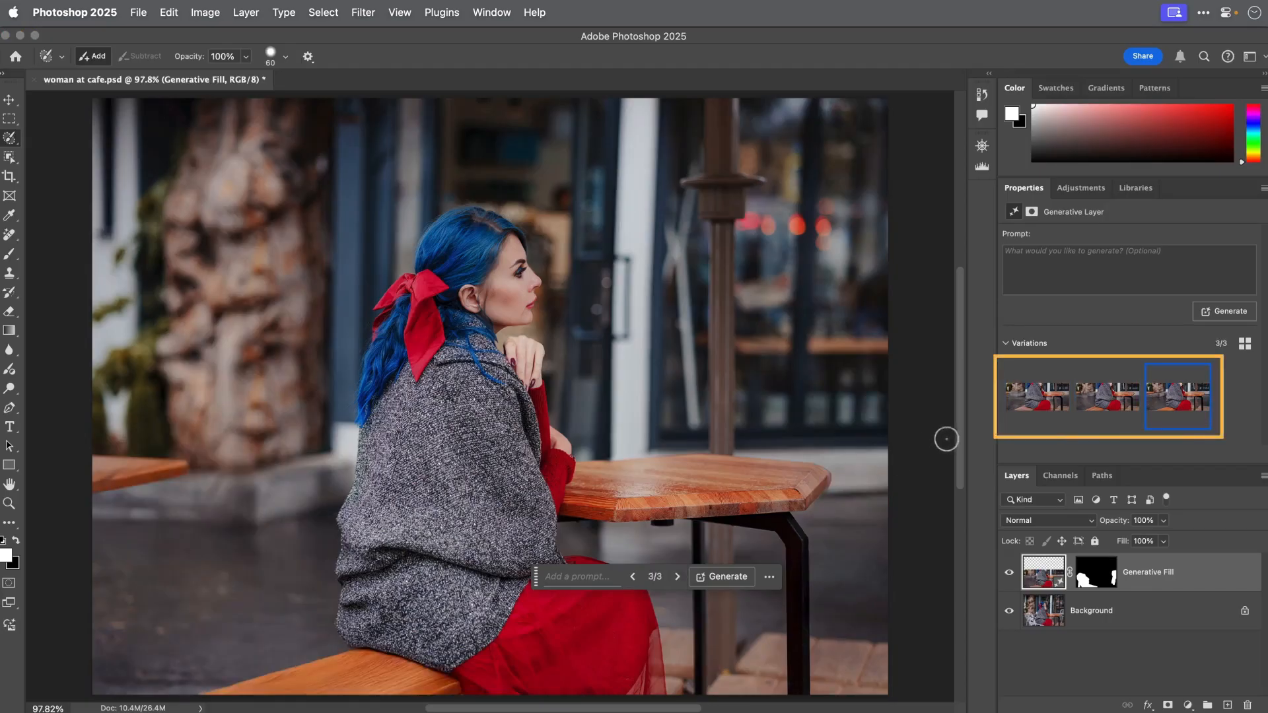
click(1089, 404)
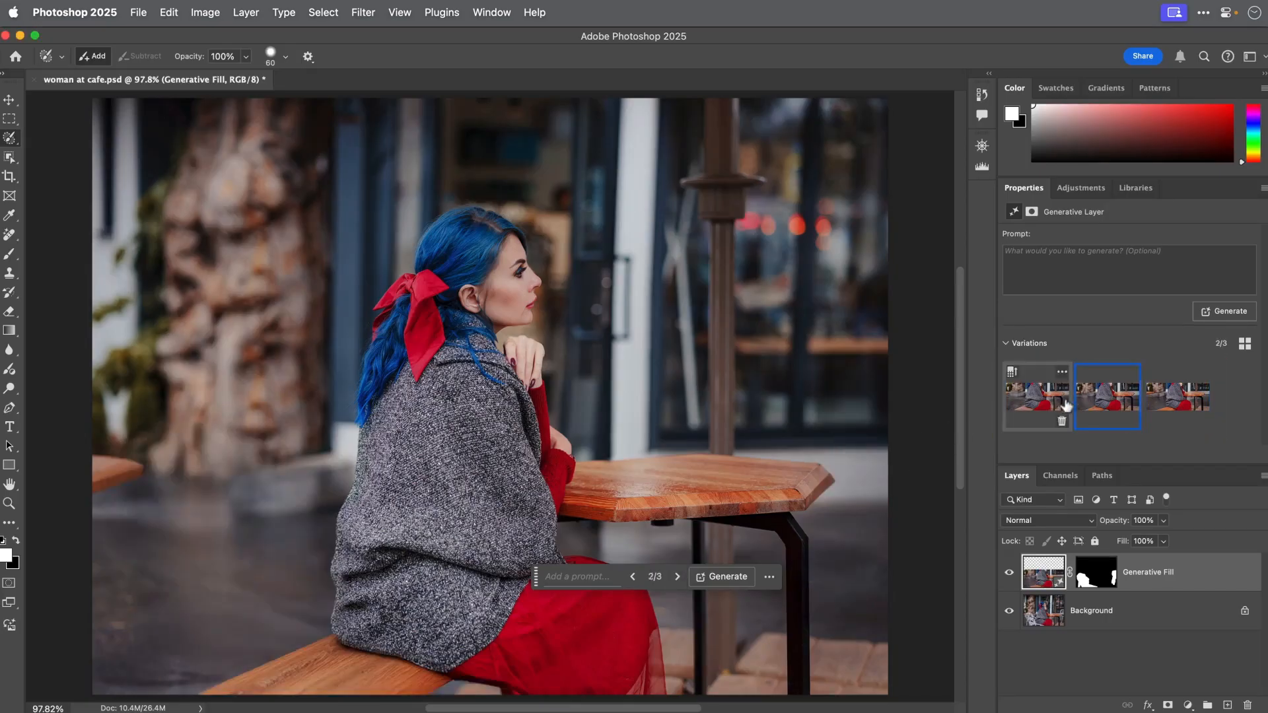
click(1045, 405)
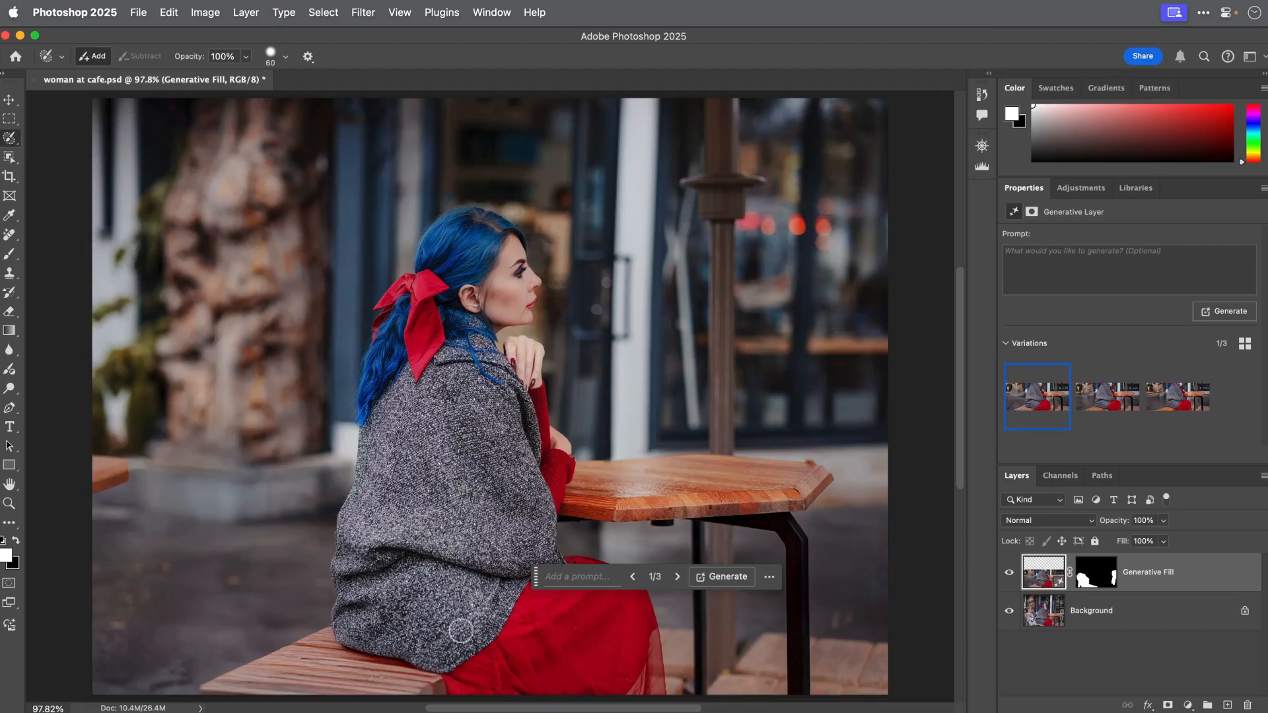
- Paint a chair-shaped selection behind the woman's back and over the wooden seat beneath her with the Selection Brush at 100 px
key(bracketright)
key(bracketright)
key(bracketright)
key(bracketright)
mouse_move(442, 684)
mouse_down()
mouse_move(340, 653)
mouse_move(327, 442)
mouse_move(300, 429)
mouse_move(302, 621)
mouse_move(321, 518)
mouse_move(302, 669)
mouse_move(275, 673)
mouse_move(284, 655)
mouse_move(219, 689)
mouse_move(288, 669)
mouse_move(348, 697)
mouse_move(322, 671)
mouse_move(379, 697)
mouse_move(435, 691)
mouse_move(406, 685)
mouse_up()
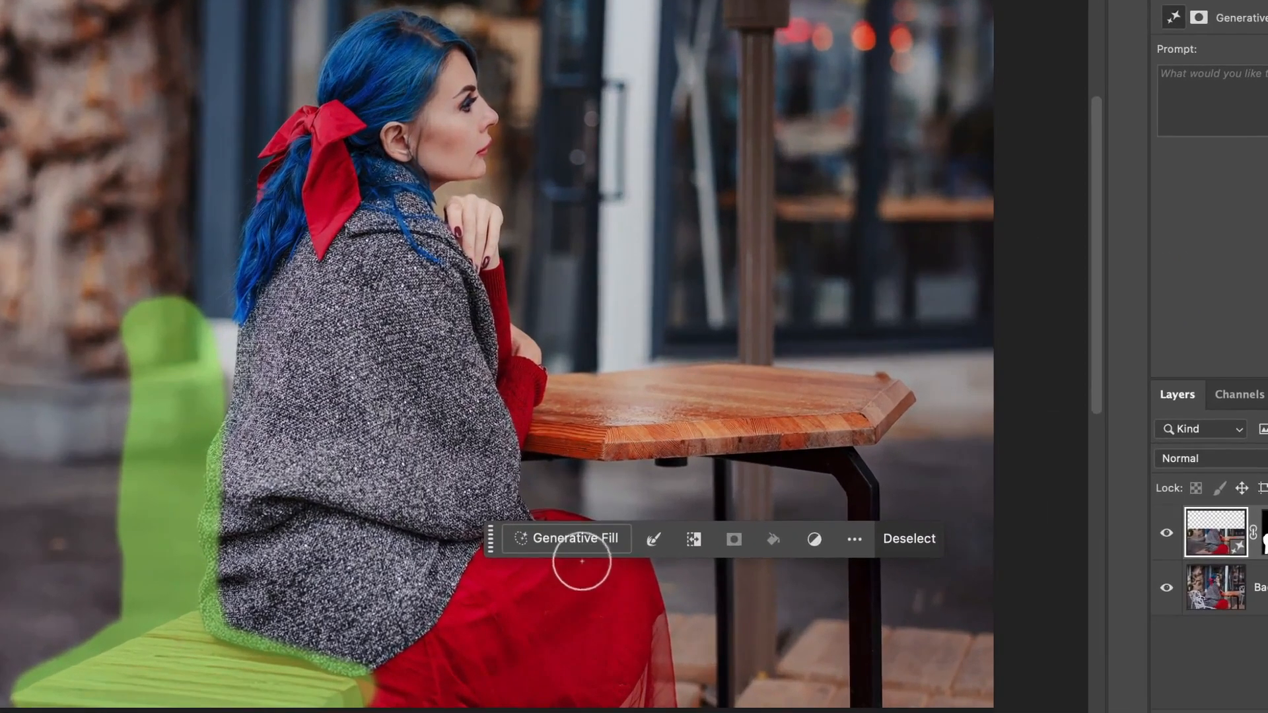
- Run Generative Fill on the chair-shaped selection with the prompt "a modern wooden chair"
click(575, 545)
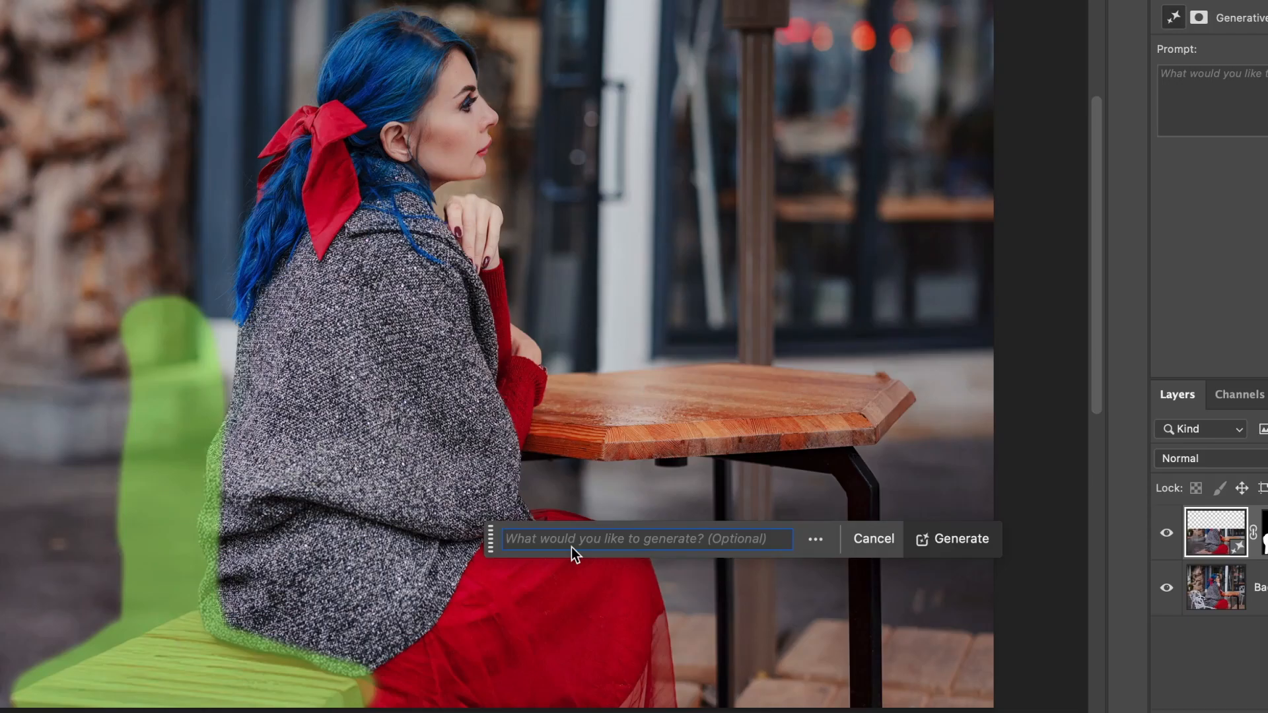
text(a modern)
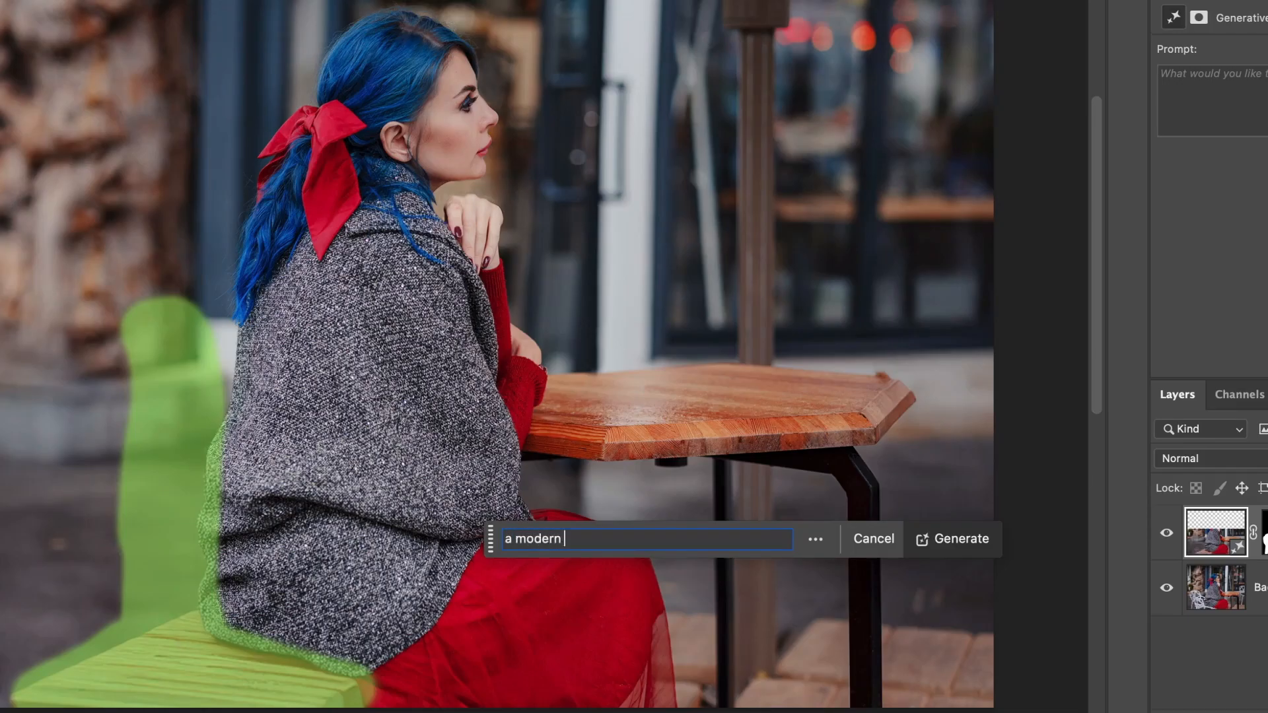
text( wooden chair)
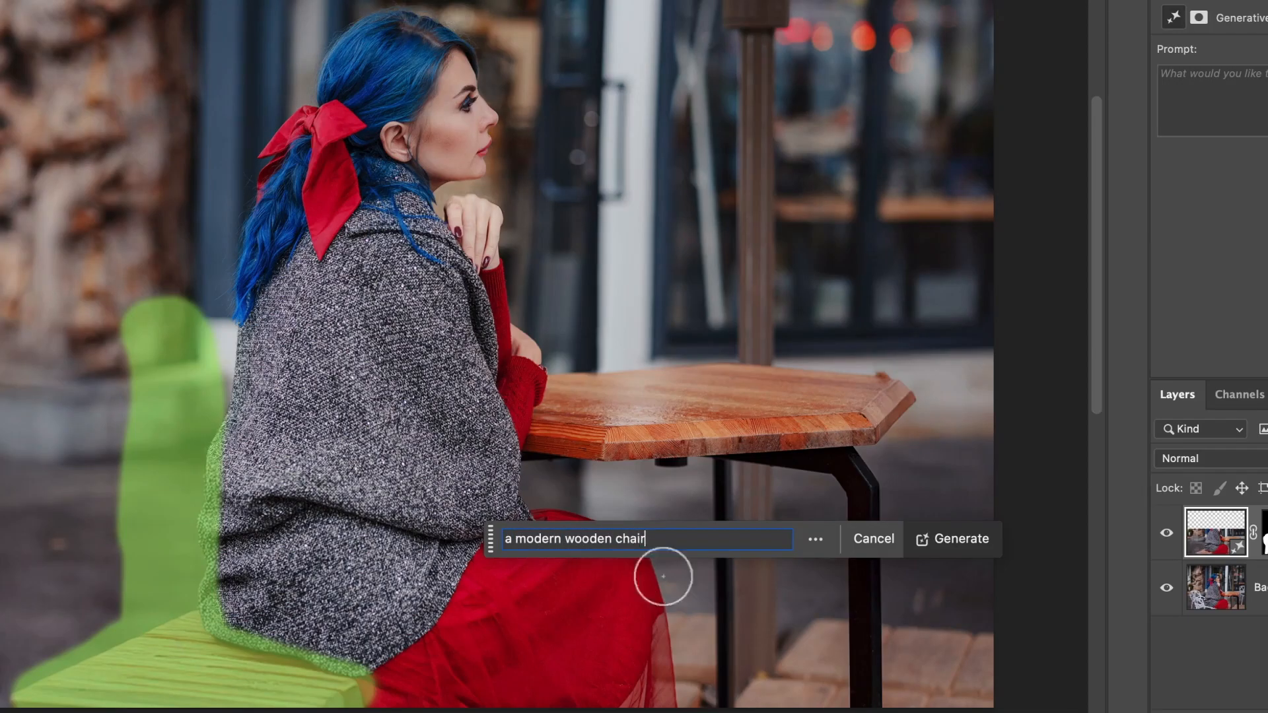
click(966, 551)
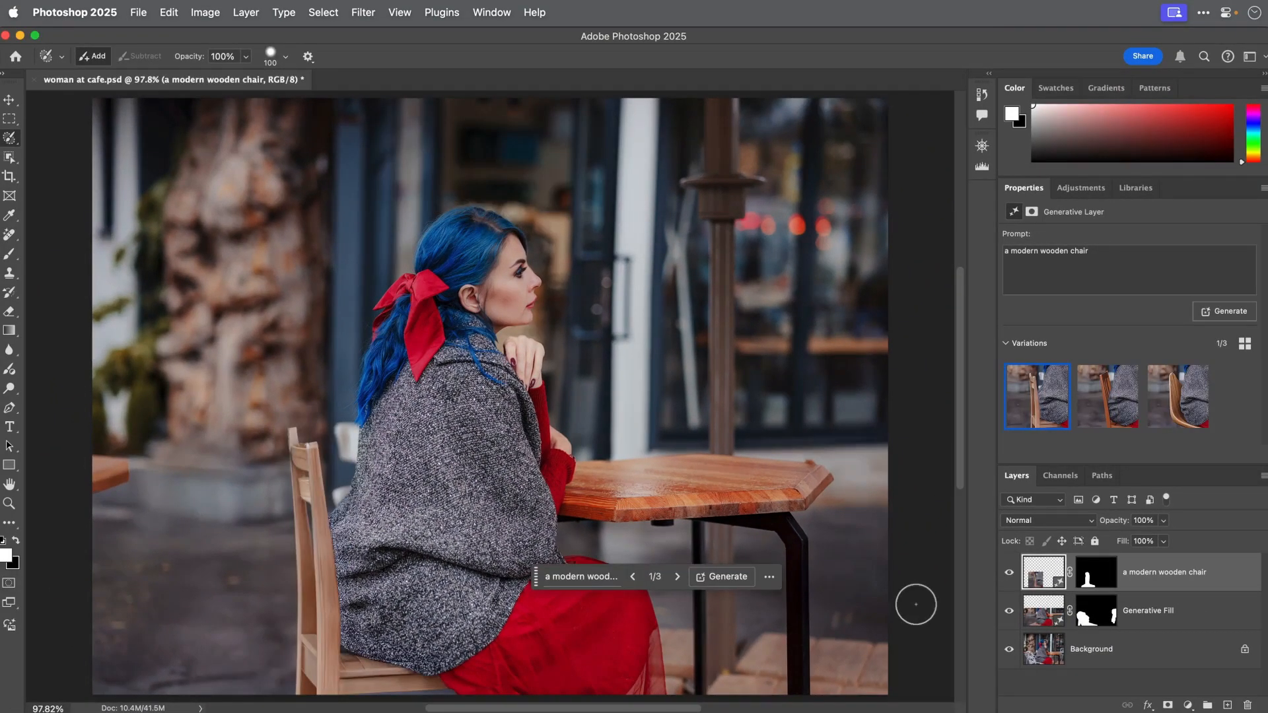
- Compare the generated wooden chair variations and keep the third one, with the curved one-piece back
click(1100, 412)
click(1160, 414)
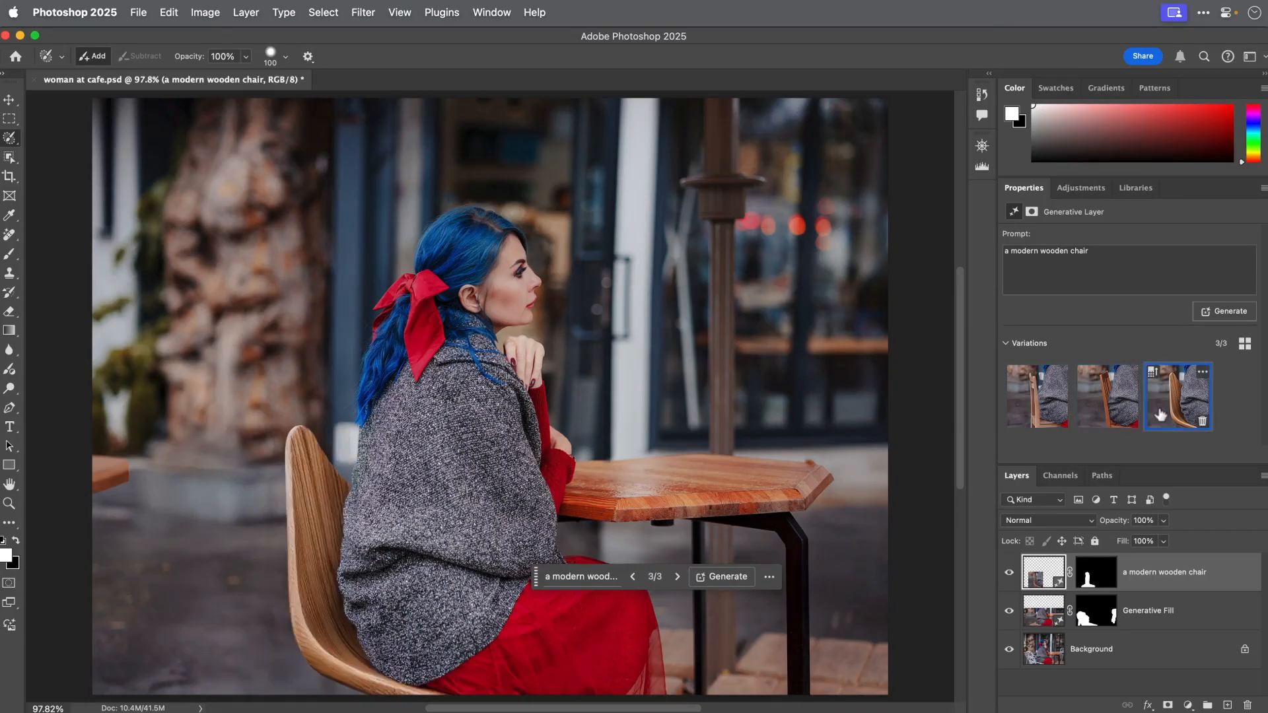
click(1122, 413)
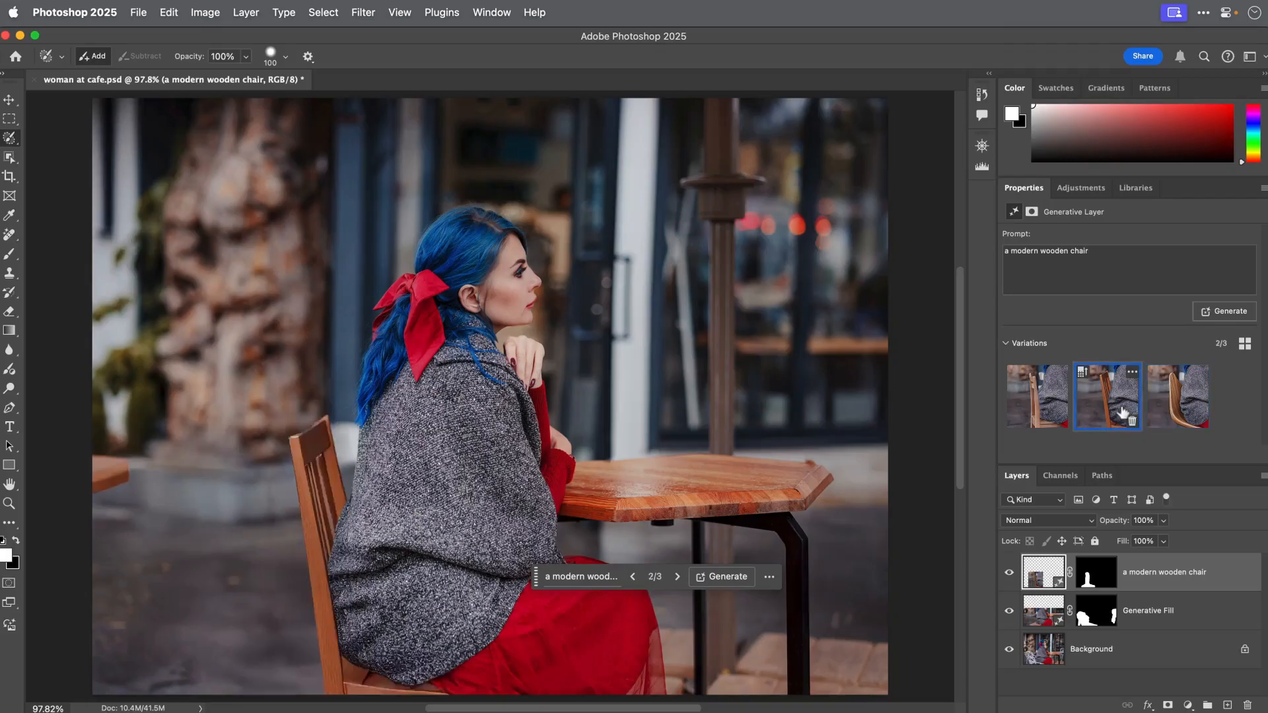
click(1163, 409)
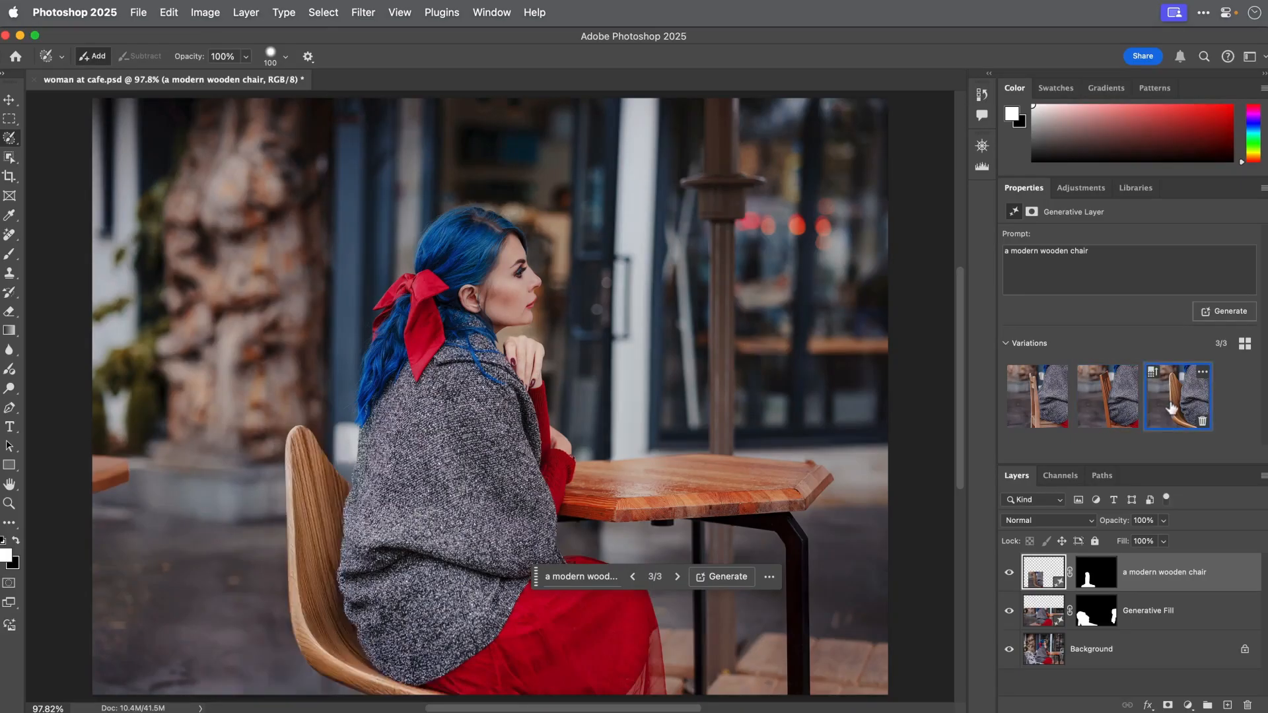